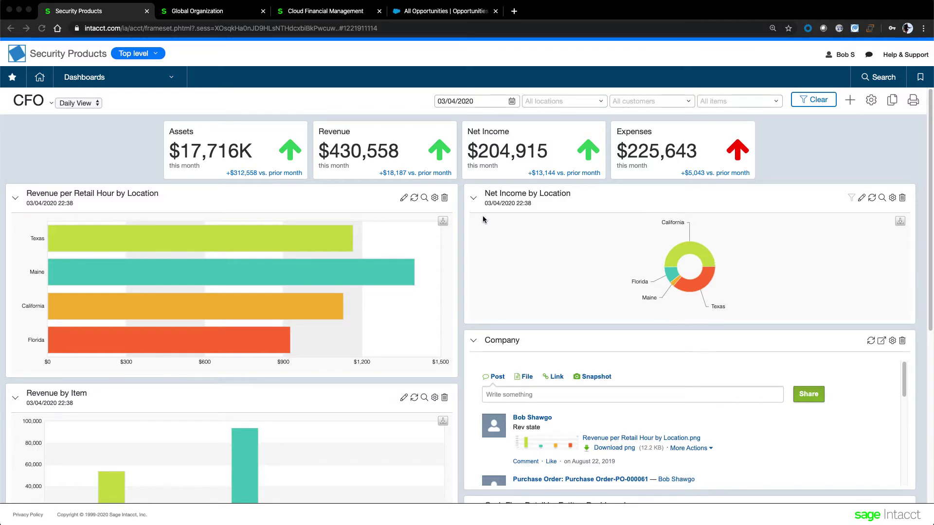
left_click(156, 54)
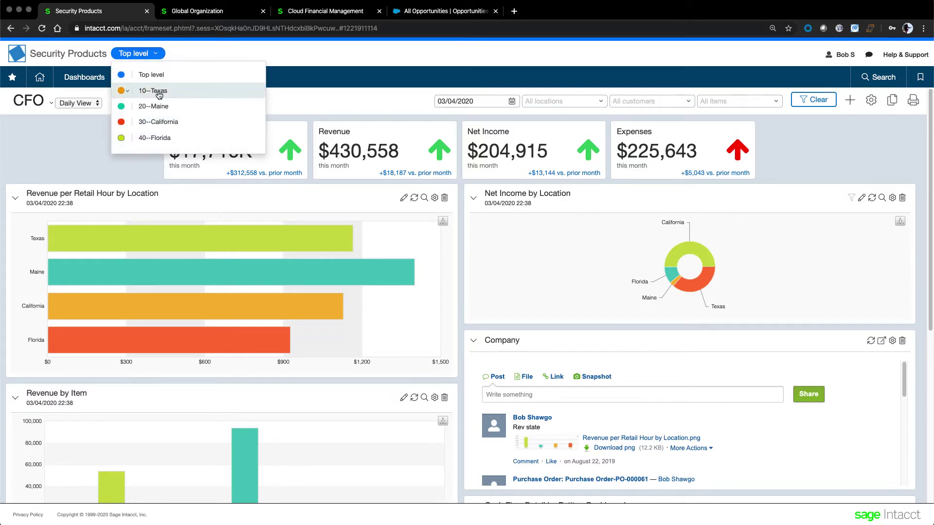
left_click(143, 165)
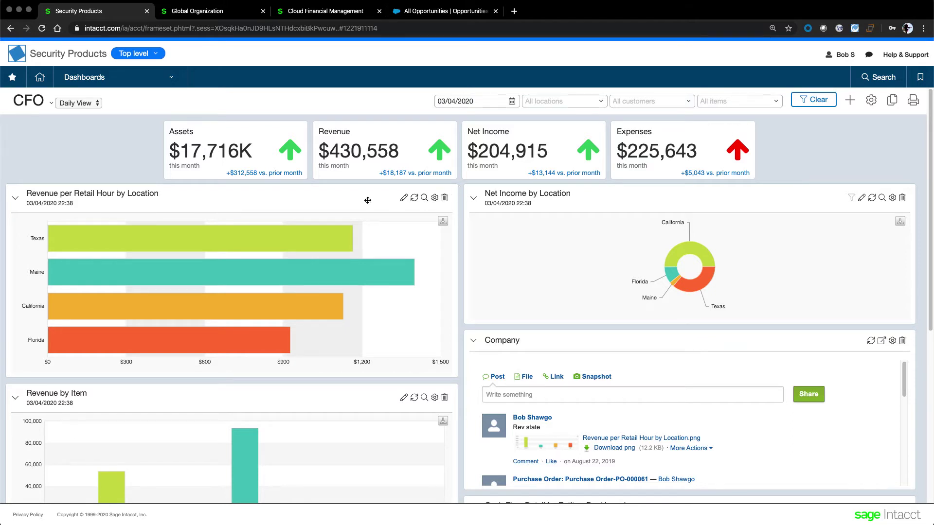
mouse_move(225, 154)
mouse_move(275, 176)
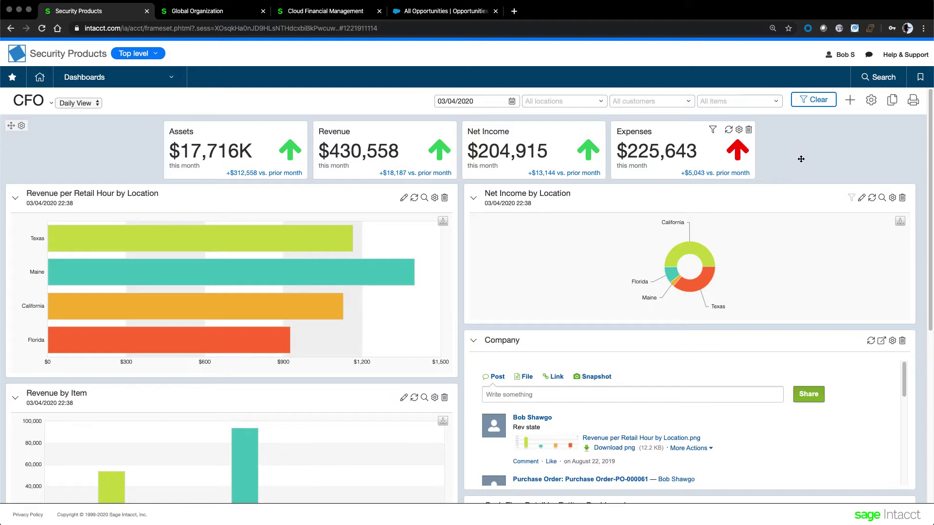
scroll(794, 272, "down", 3)
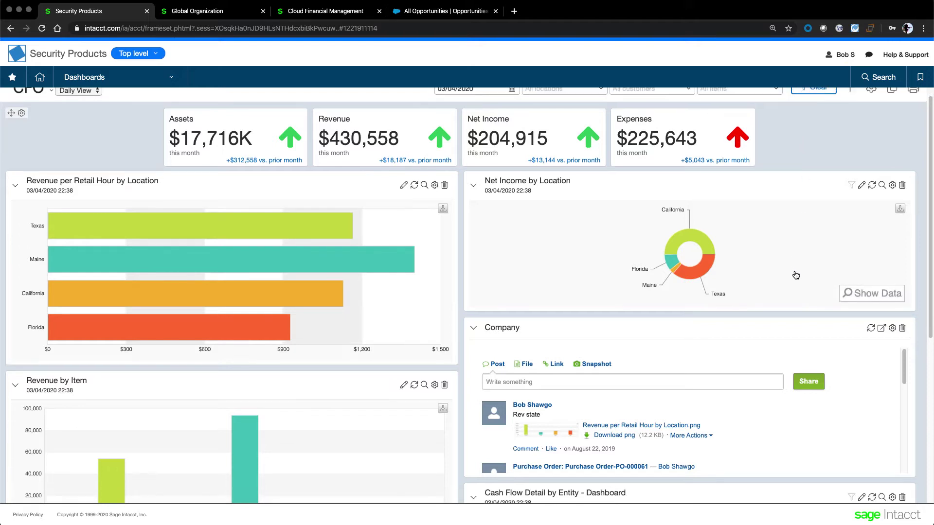
scroll(795, 275, "down", 1)
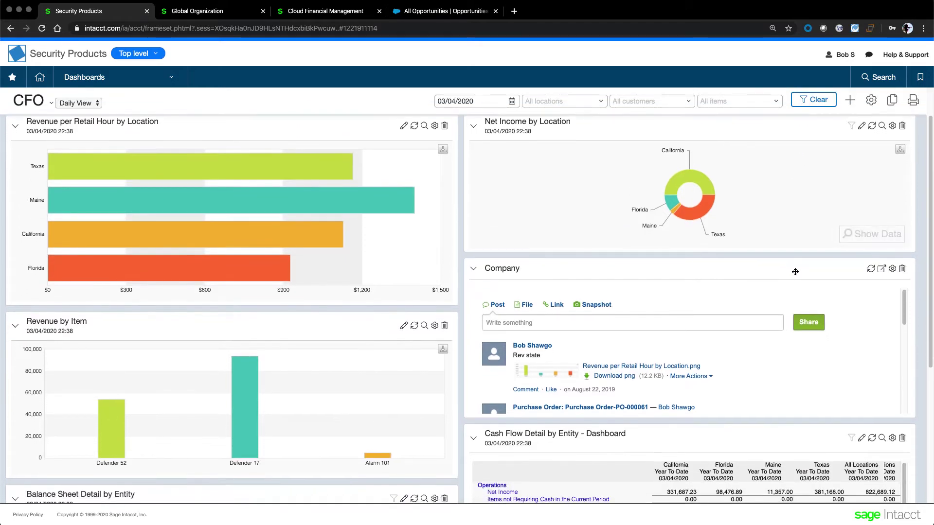
scroll(794, 272, "down", 1)
scroll(795, 270, "down", 2)
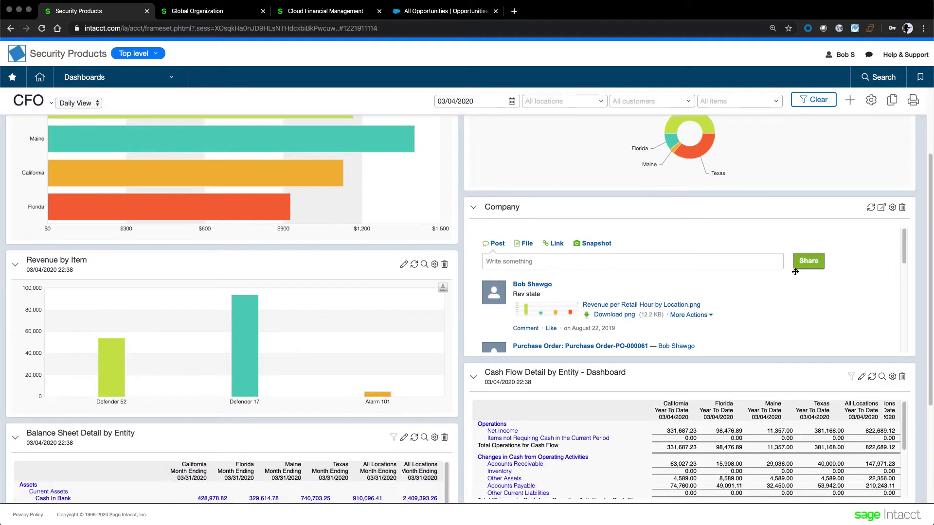
scroll(795, 275, "down", 3)
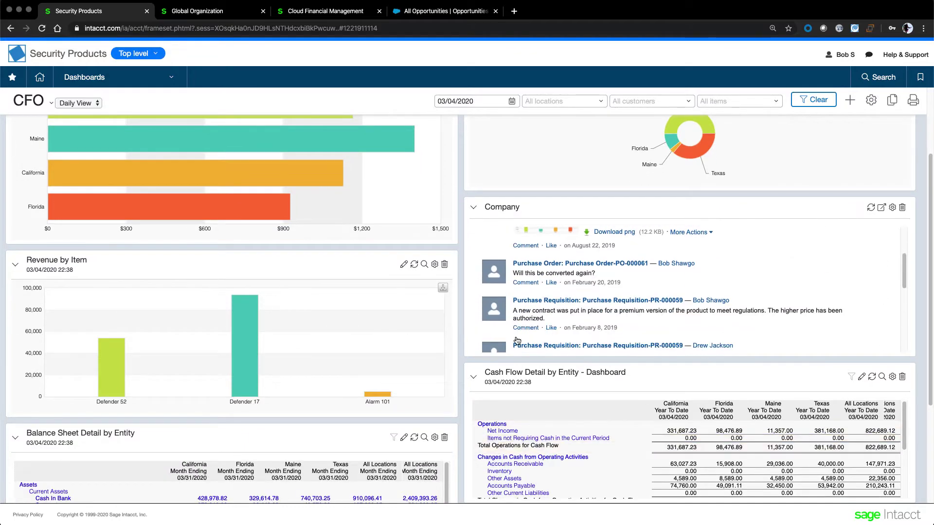
scroll(533, 296, "up", 4)
scroll(409, 398, "down", 6)
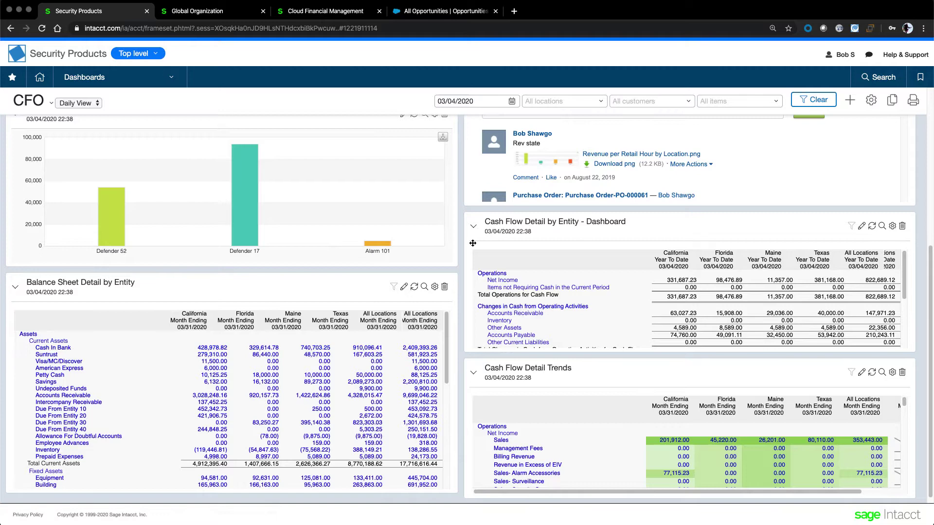
scroll(473, 247, "up", 10)
scroll(473, 247, "up", 1)
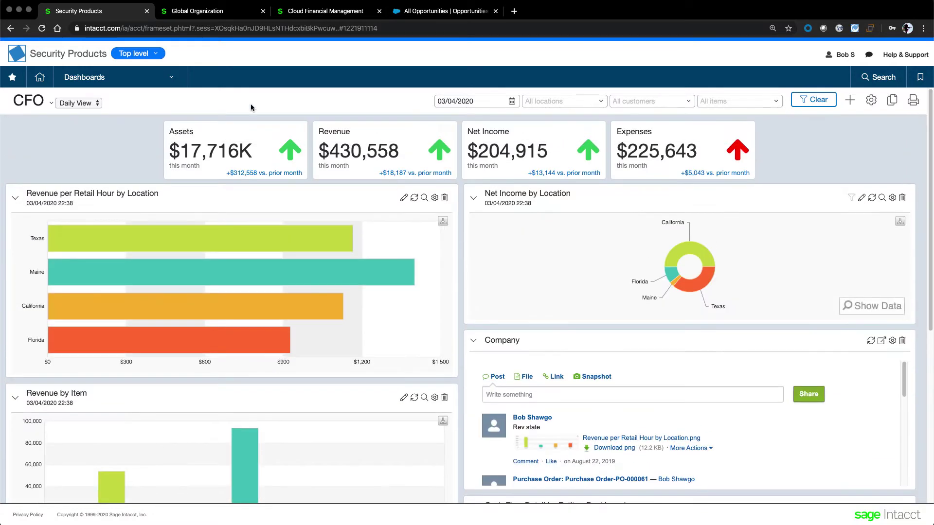
Step: Switch into the Texas entity, dismiss the Sales demo banner, and add a new user under Company
left_click(157, 54)
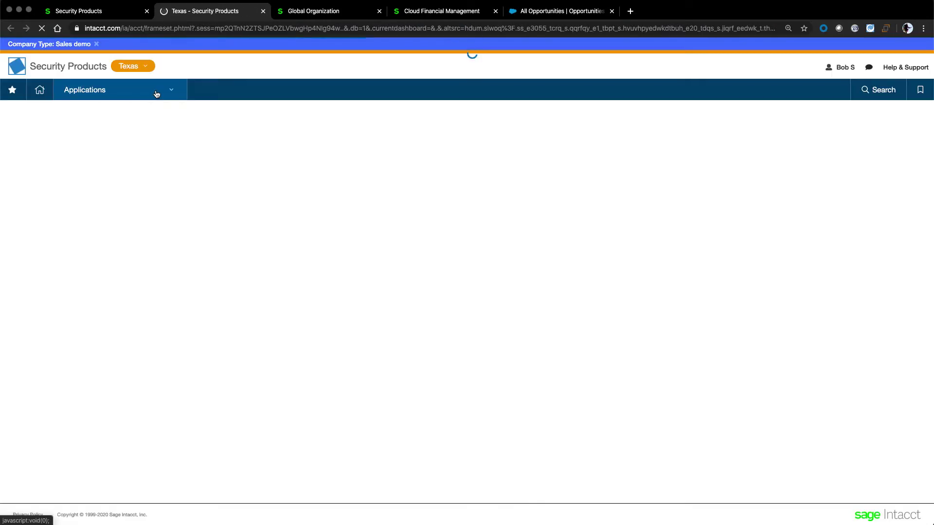
left_click(96, 44)
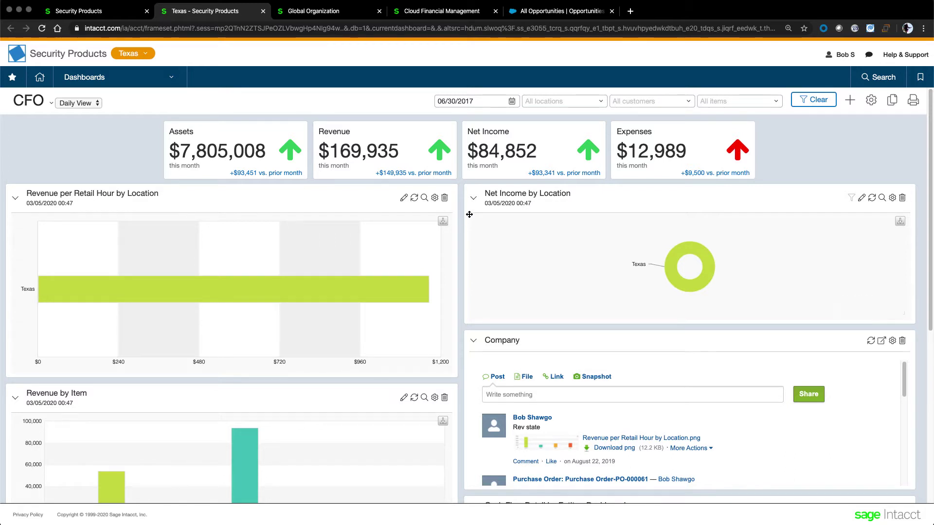
left_click(172, 79)
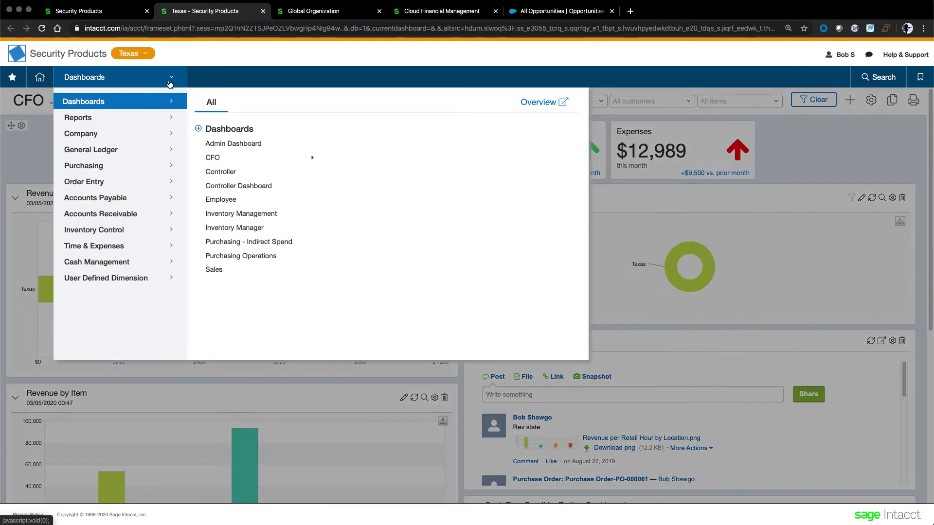
left_click(92, 138)
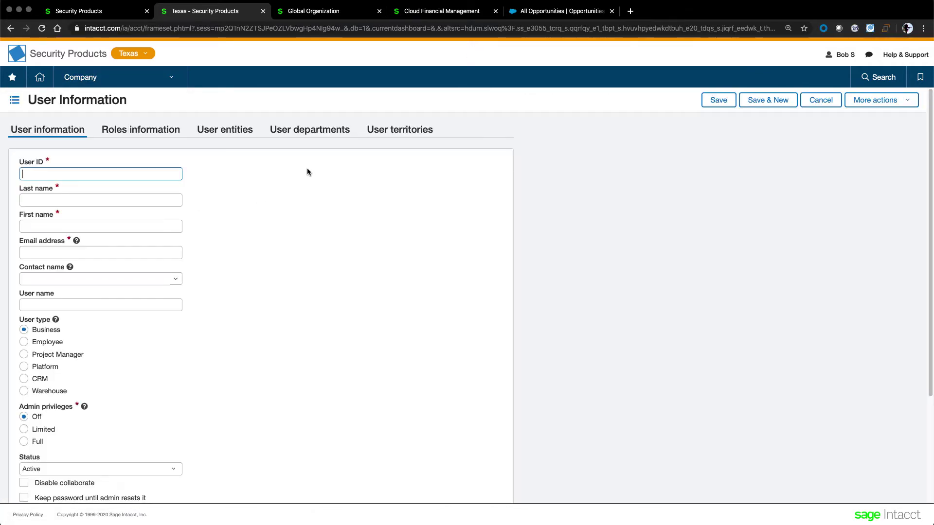
Step: Assign location 10--Texas in the first User entities row of the new user
left_click(239, 134)
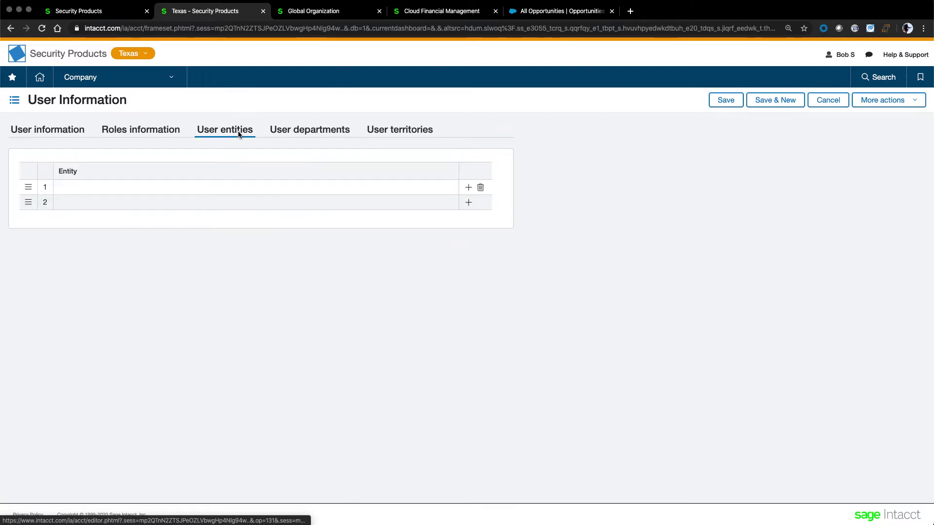
left_click(87, 188)
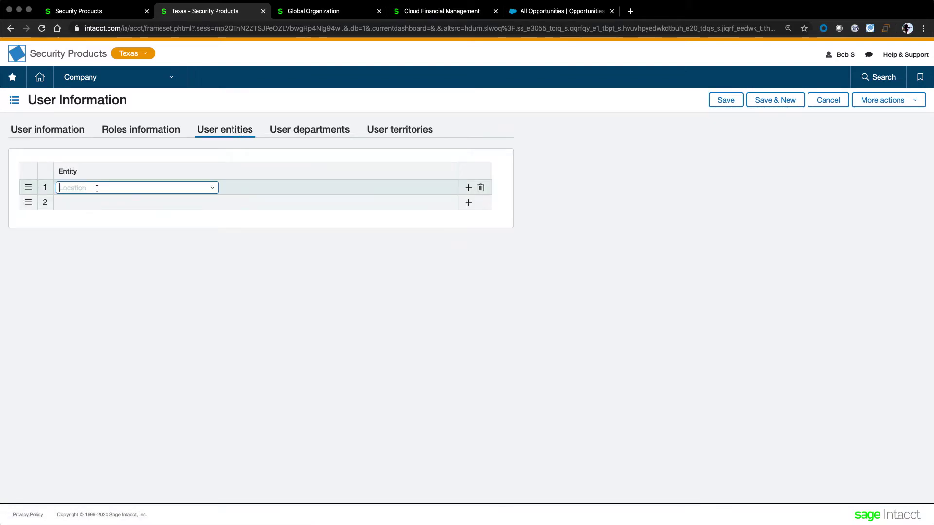
left_click(213, 191)
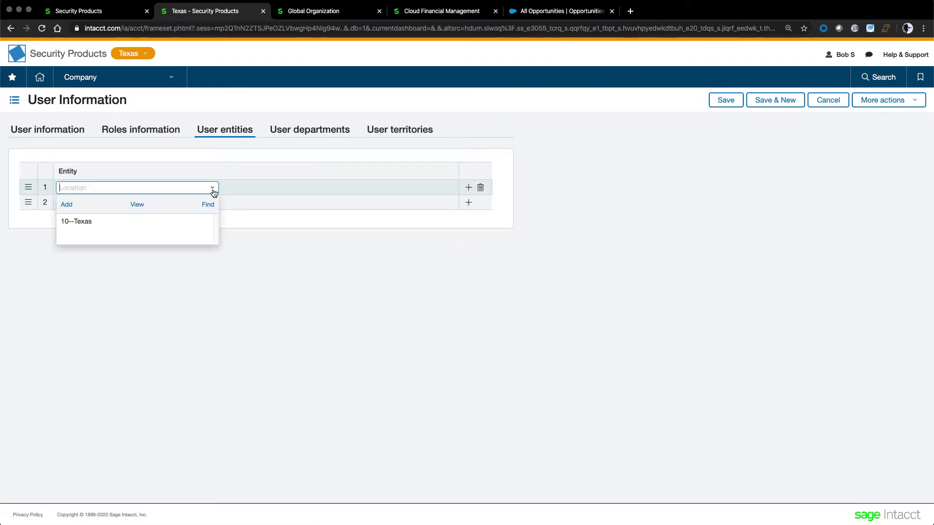
left_click(89, 221)
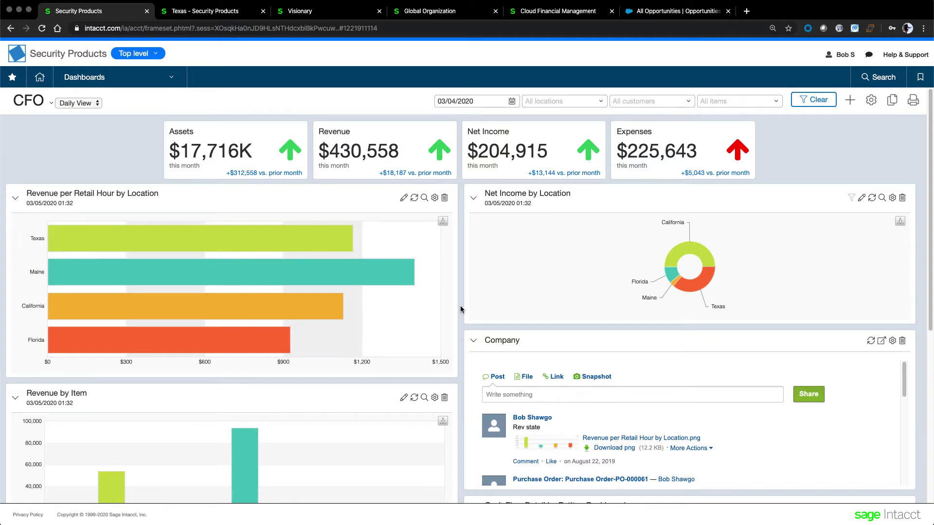
scroll(462, 309, "down", 3)
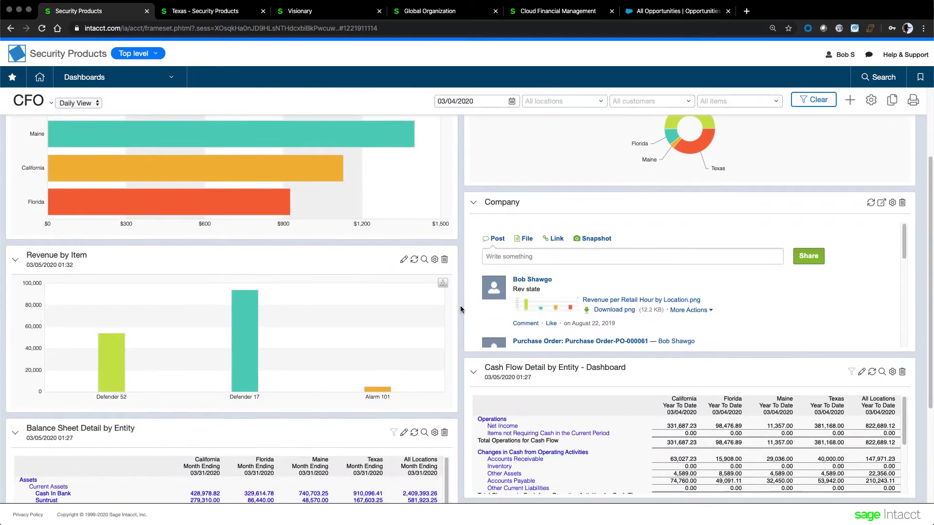
scroll(462, 310, "down", 2)
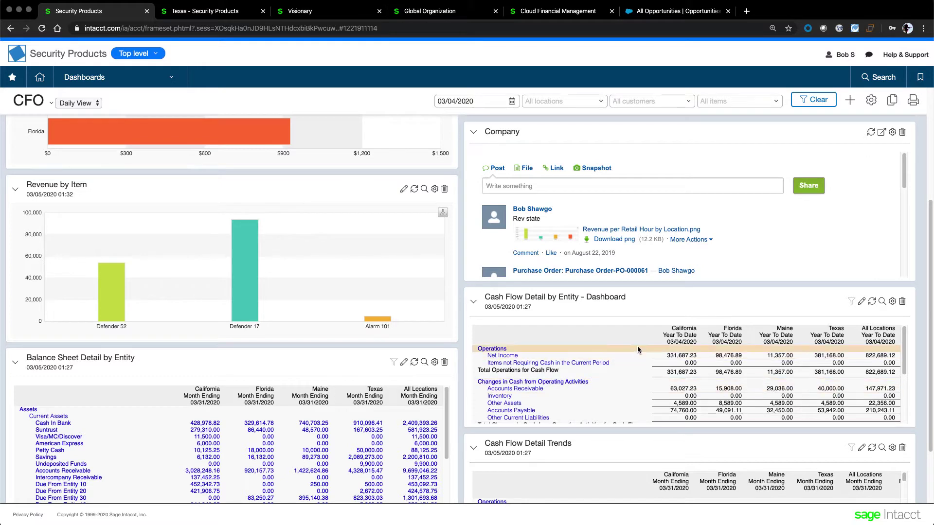
scroll(488, 366, "up", 2)
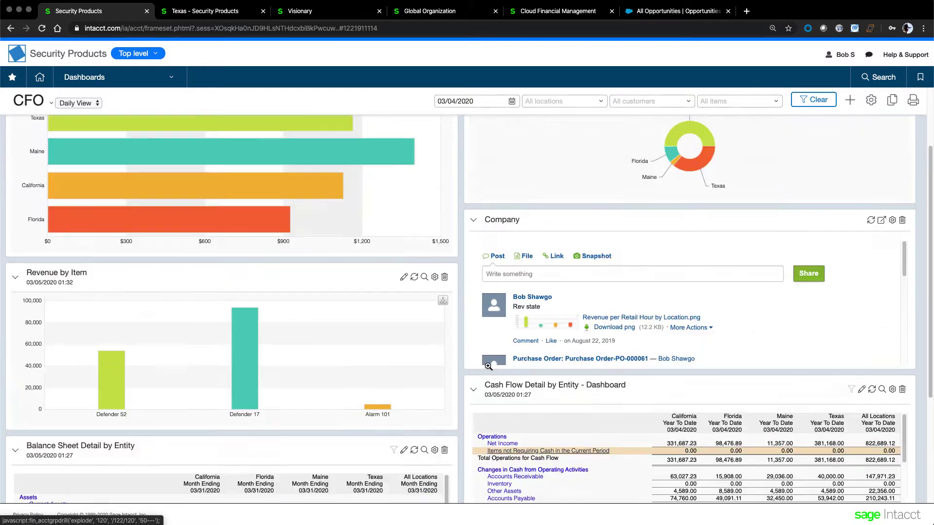
scroll(488, 366, "up", 3)
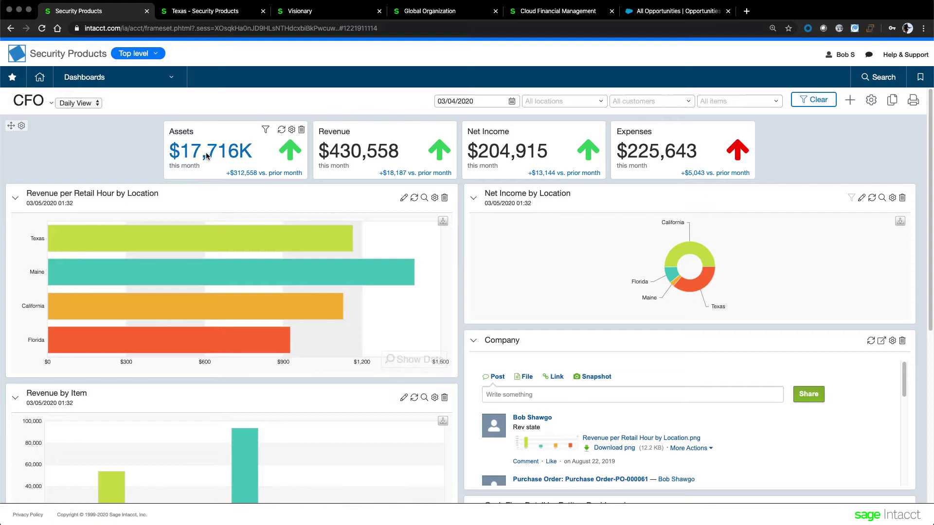
mouse_move(222, 154)
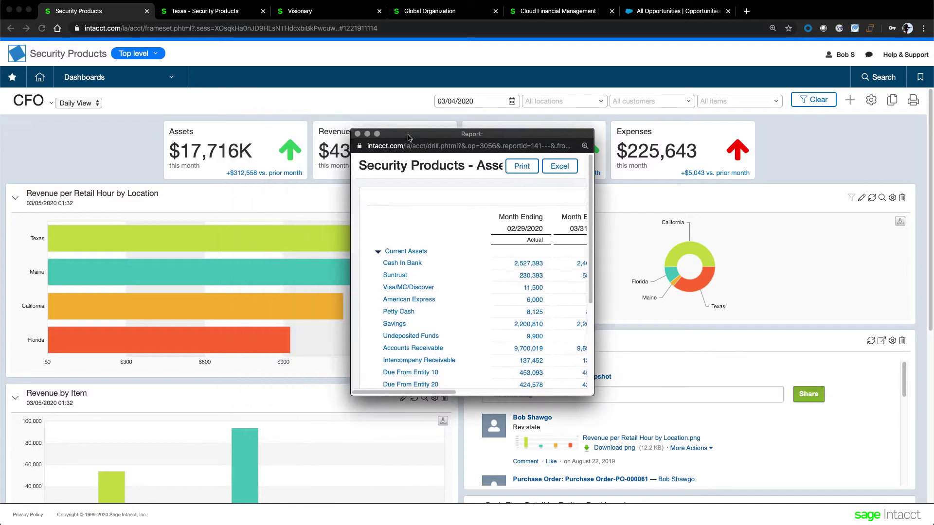
left_click_drag(593, 395, 784, 508)
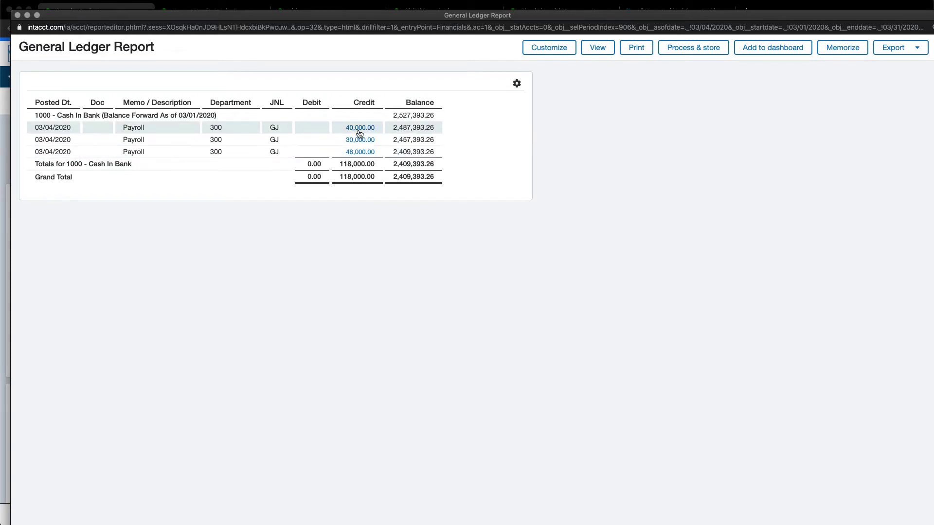
left_click(358, 140)
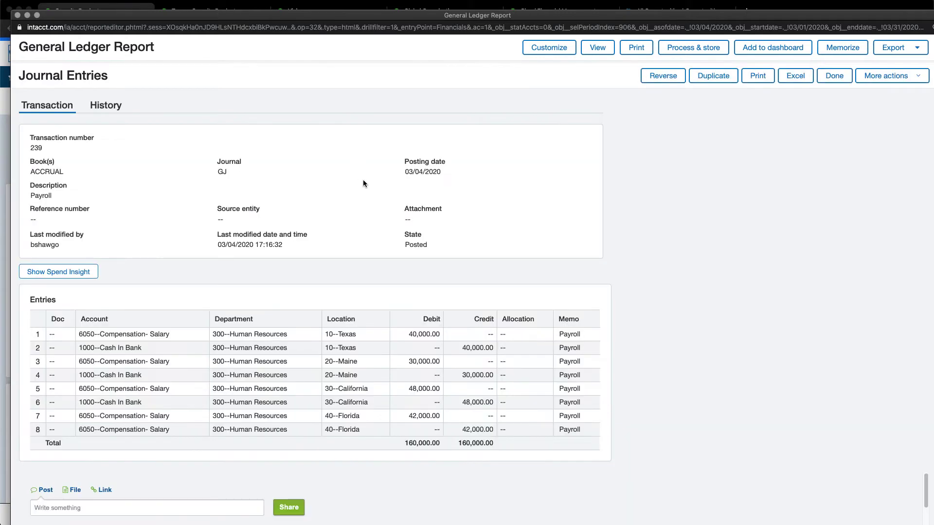
left_click(18, 15)
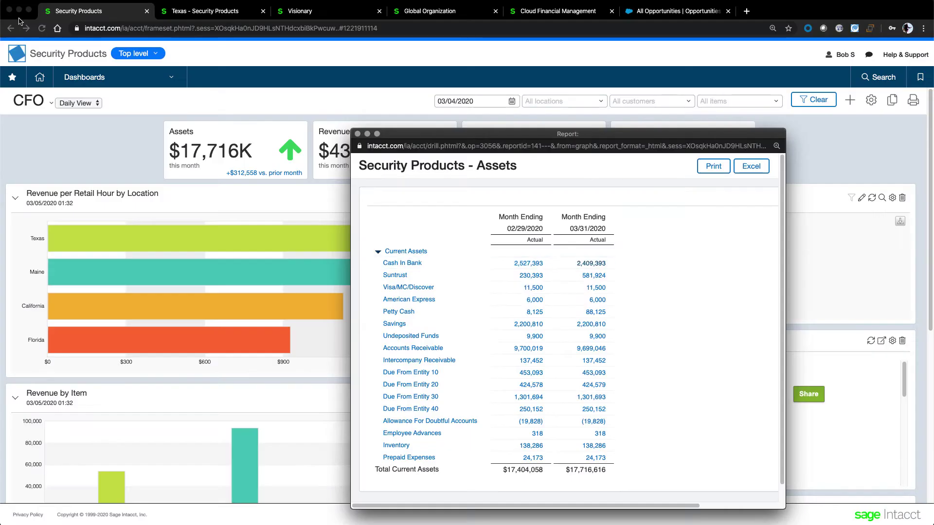
left_click(357, 134)
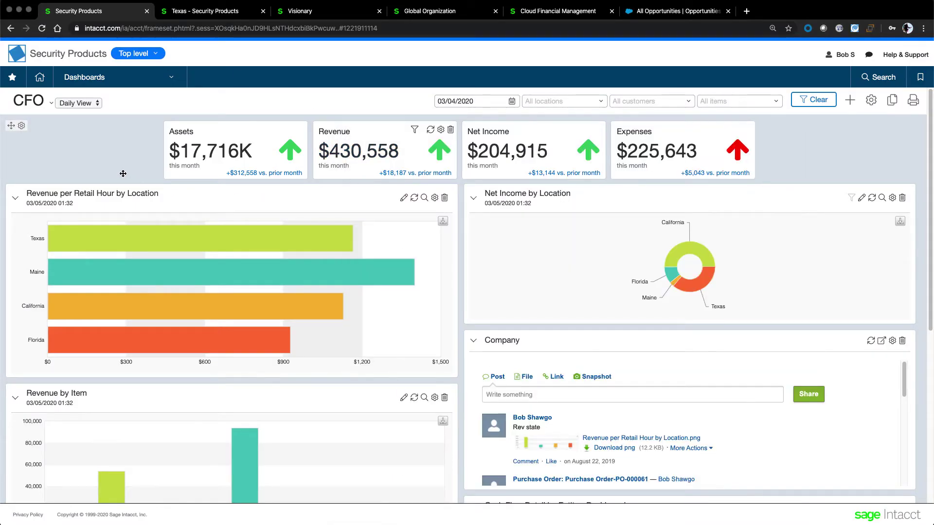
mouse_move(137, 230)
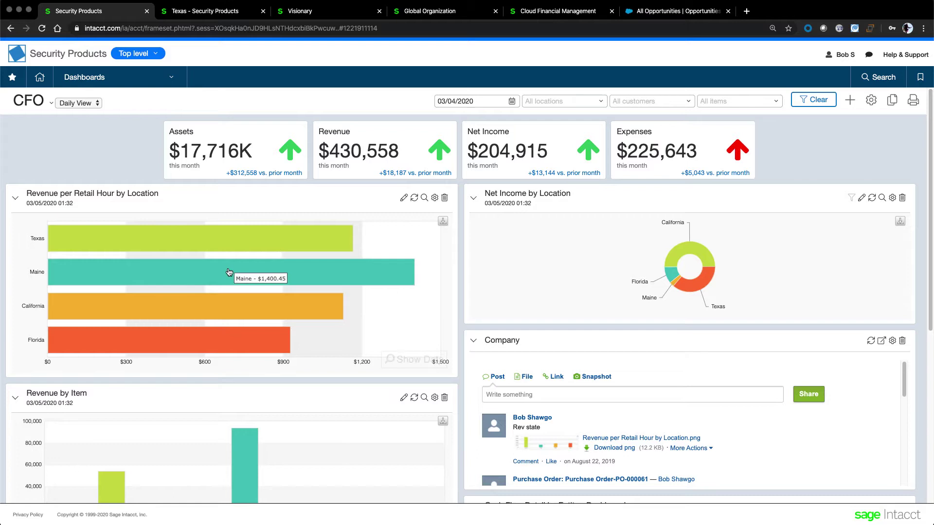
mouse_move(227, 306)
mouse_move(221, 337)
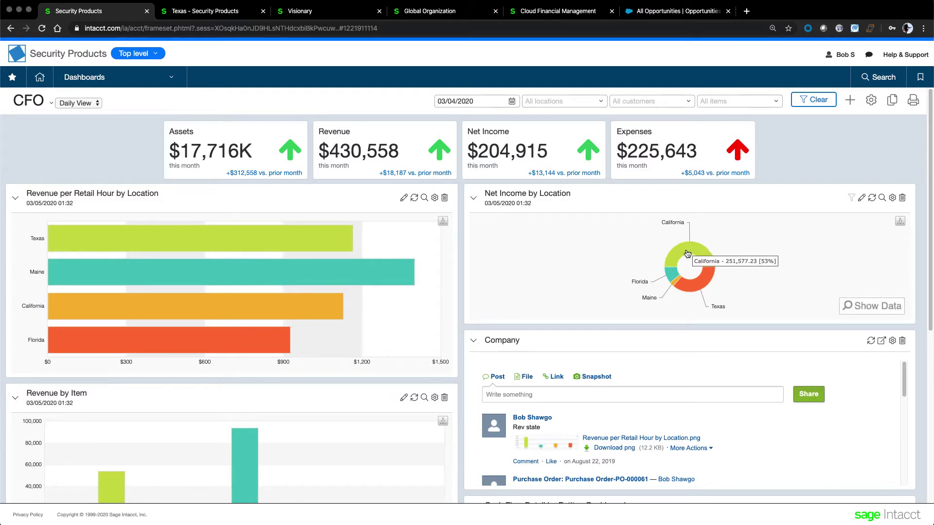
mouse_move(709, 278)
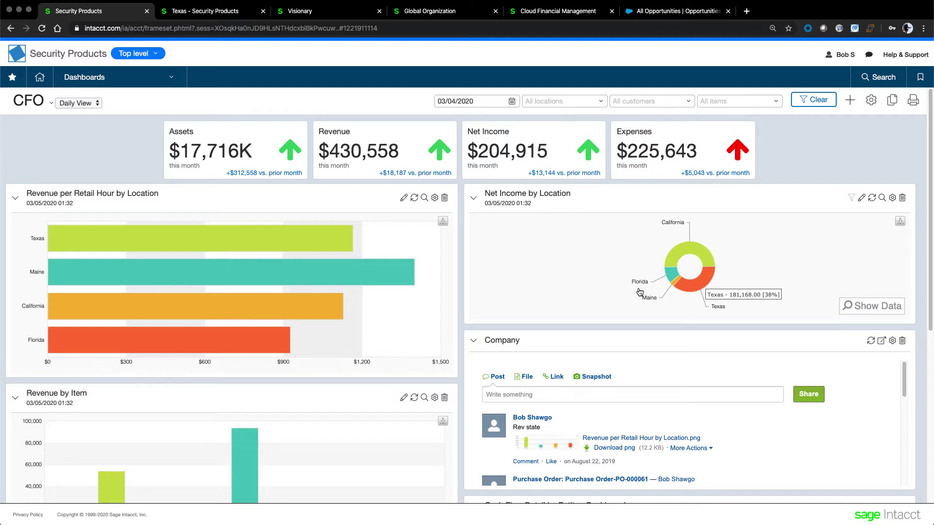
left_click(424, 198)
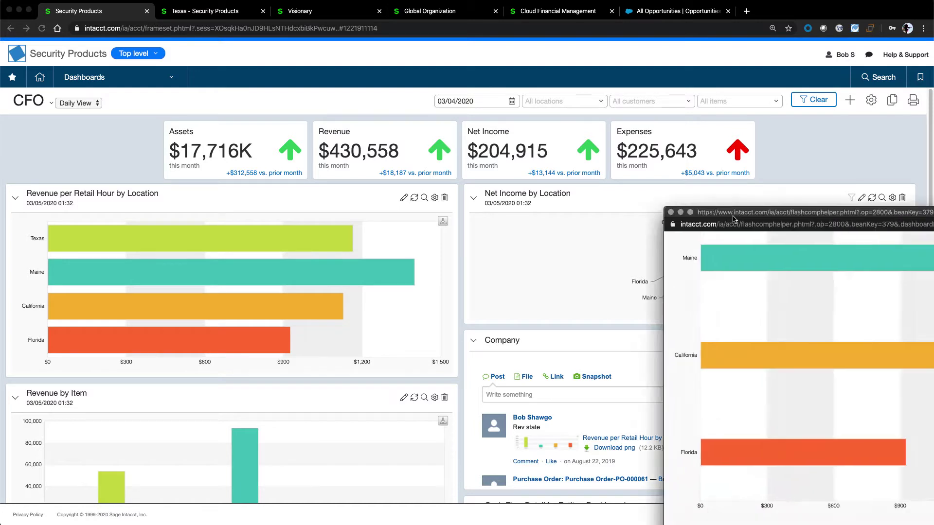
scroll(574, 235, "up", 1)
scroll(575, 235, "up", 3)
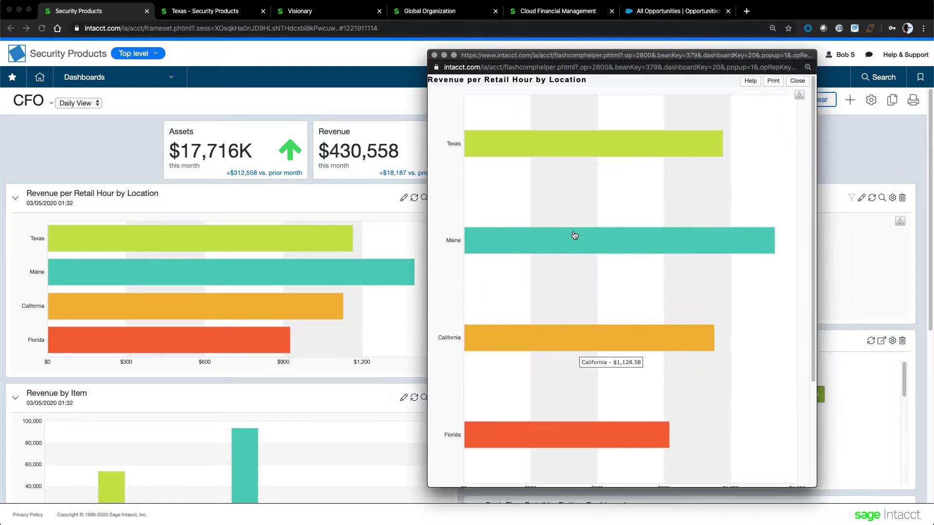
left_click(435, 56)
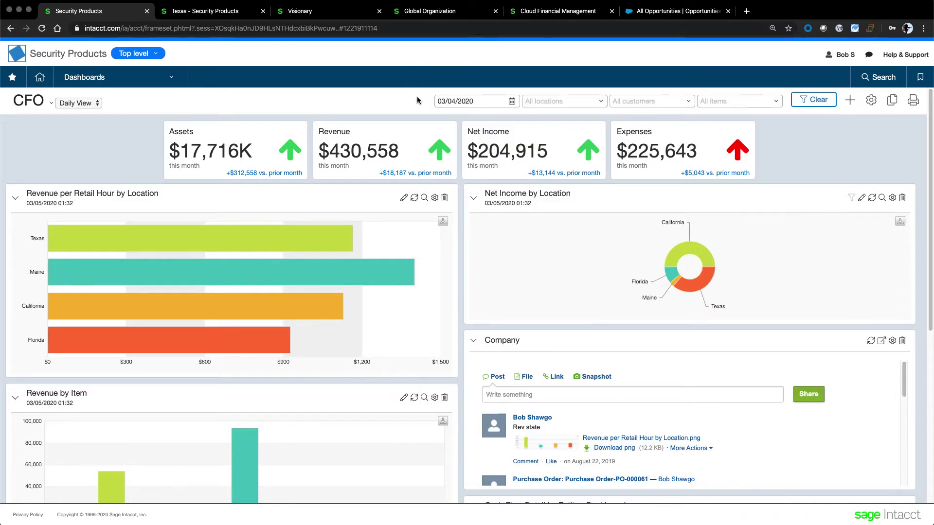
scroll(505, 346, "down", 2)
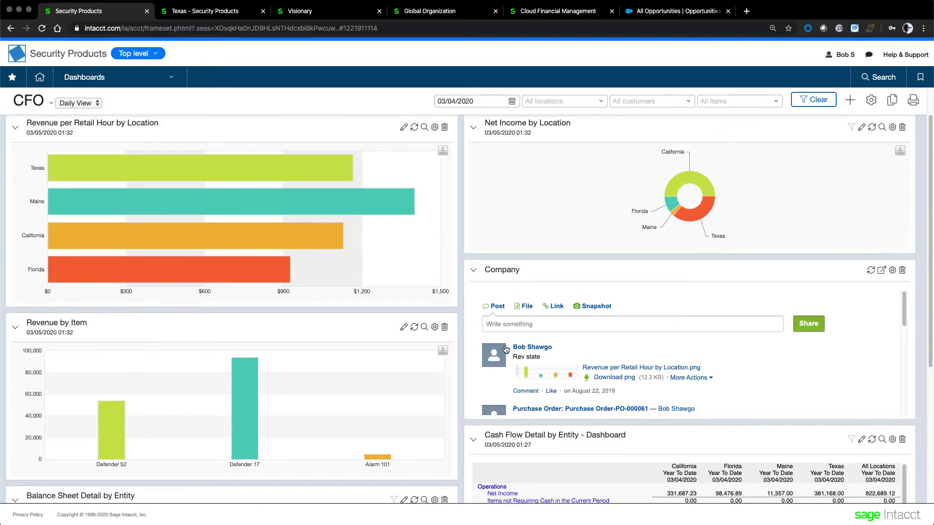
scroll(505, 346, "up", 2)
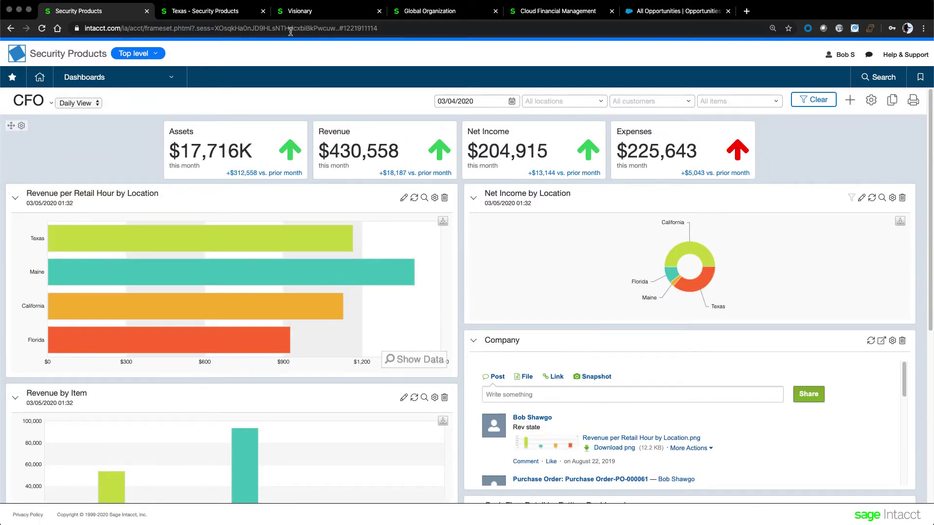
Step: Move the Date column after Account in the Visionary AP Bills report, then return to Security Products
left_click(308, 13)
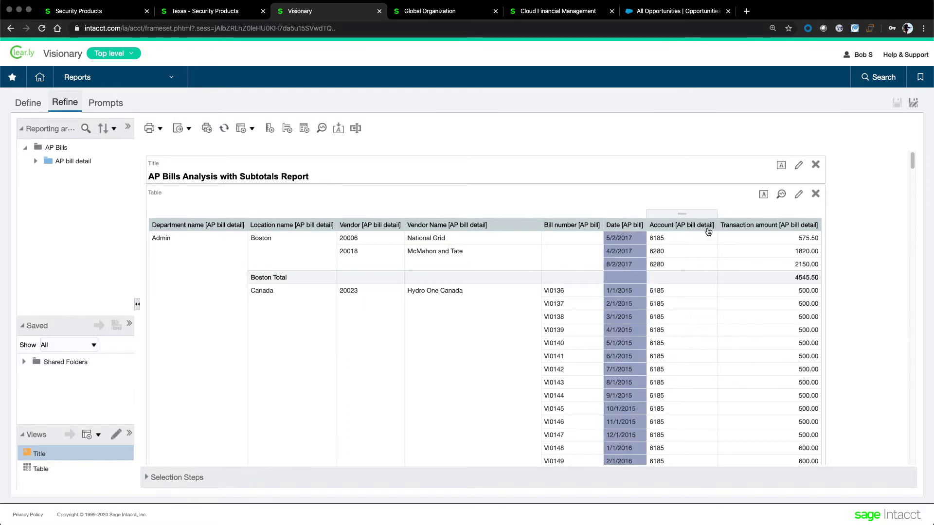
left_click_drag(630, 217, 716, 217)
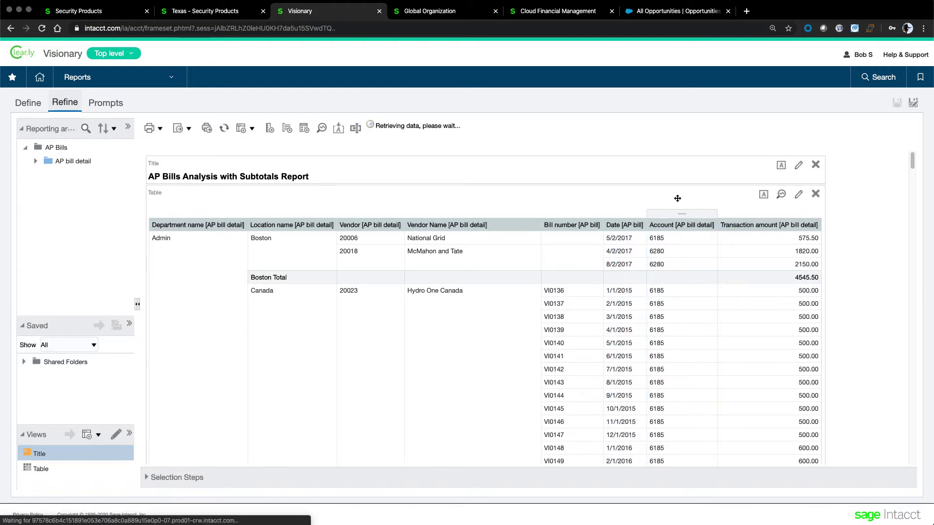
left_click(253, 129)
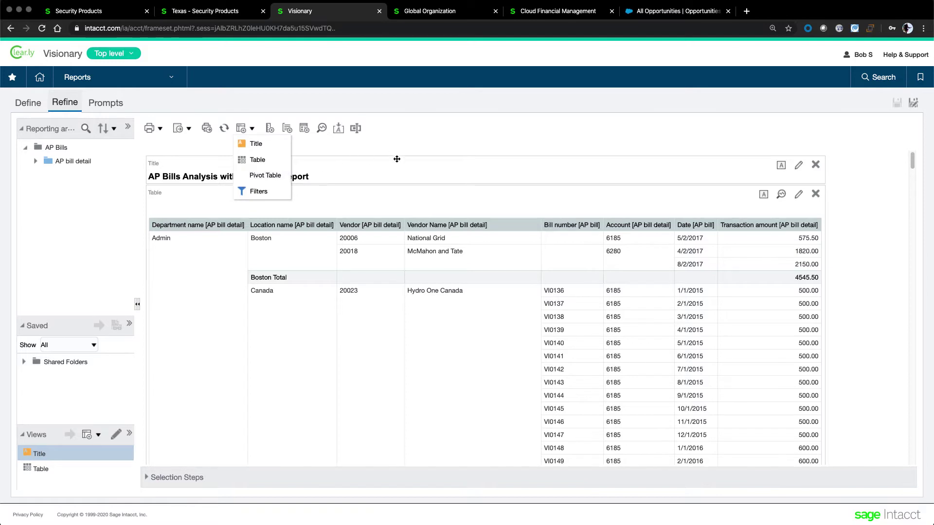
left_click(109, 15)
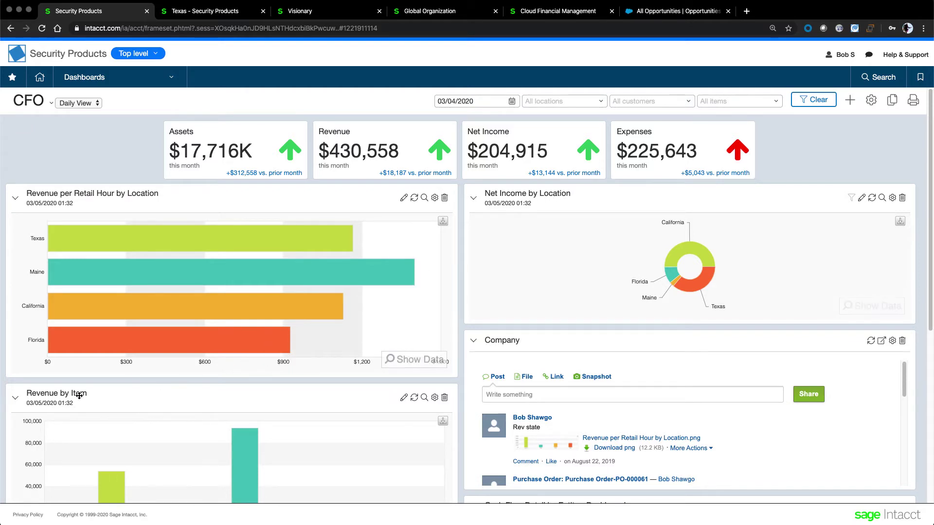
scroll(82, 394, "down", 3)
scroll(82, 394, "down", 5)
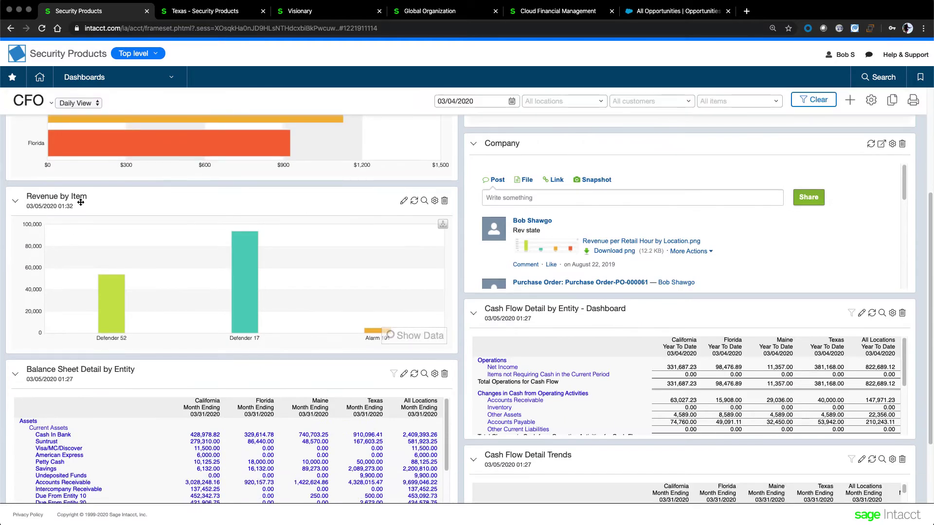
scroll(88, 240, "up", 6)
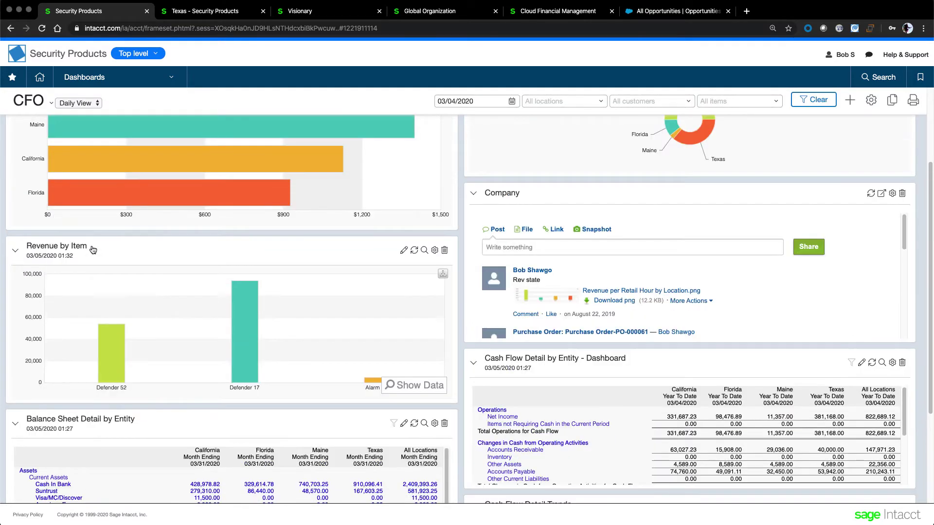
scroll(93, 250, "up", 1)
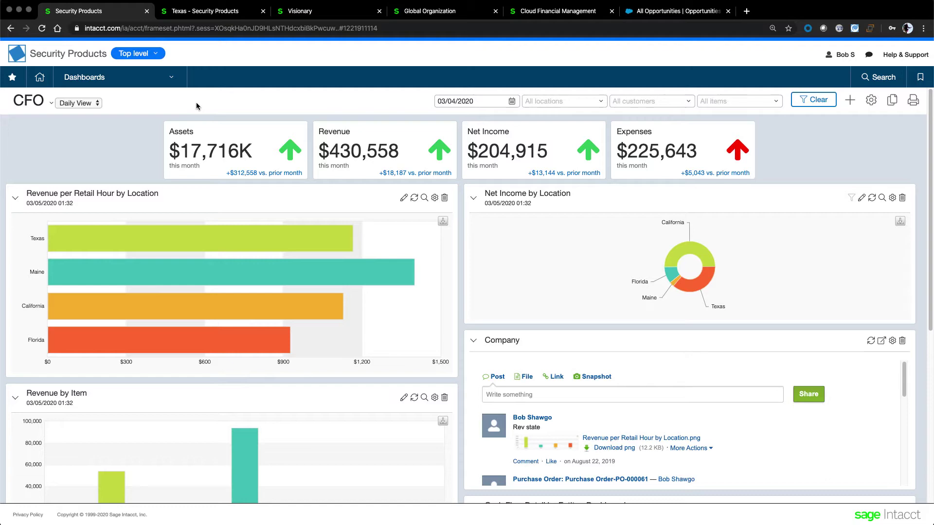
Step: Open the General Ledger Setup > Configuration page
left_click(172, 81)
mouse_move(107, 153)
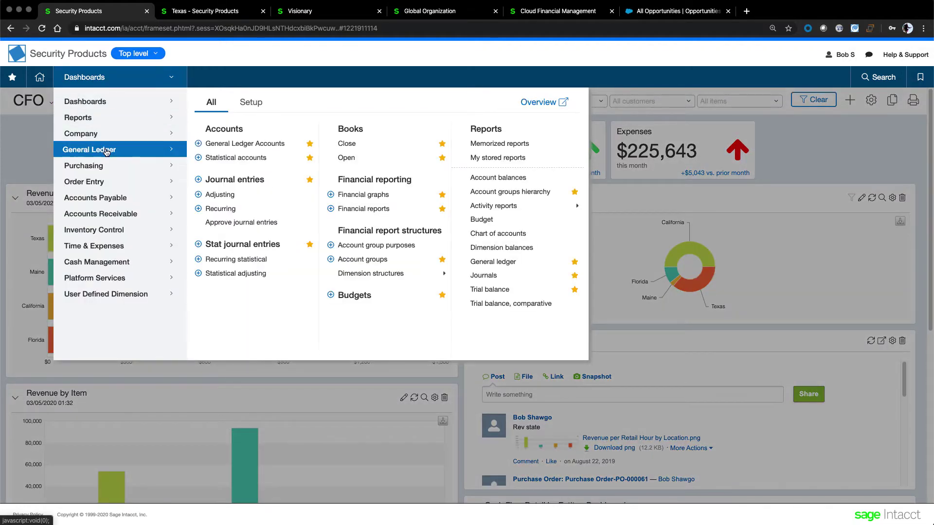
left_click(256, 107)
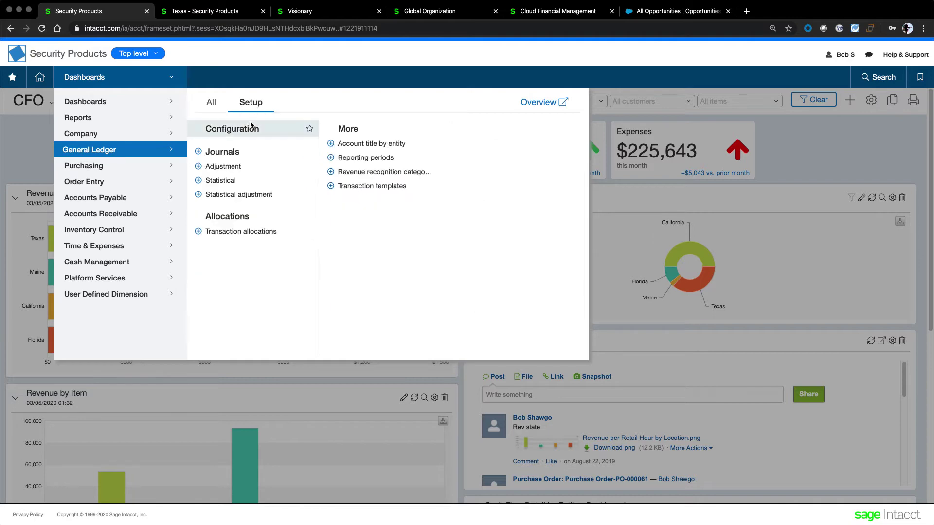
left_click(249, 128)
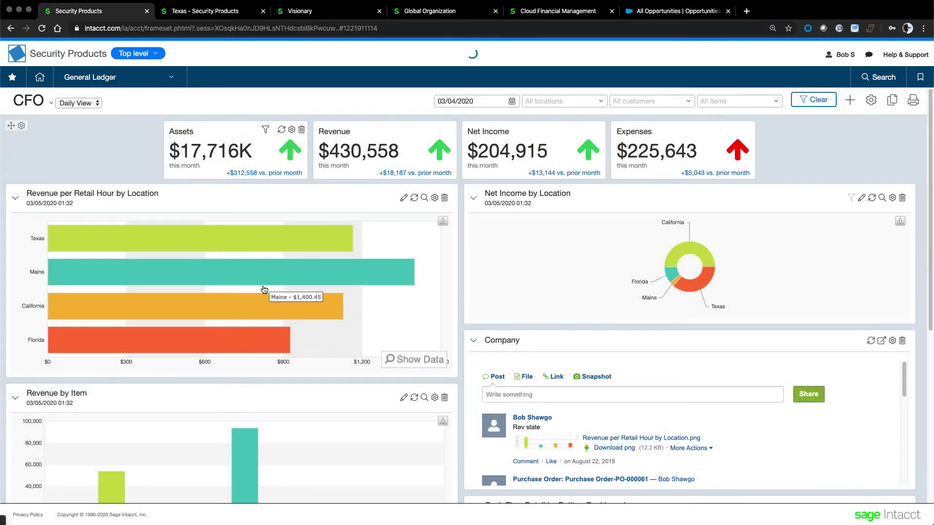
scroll(263, 285, "down", 15)
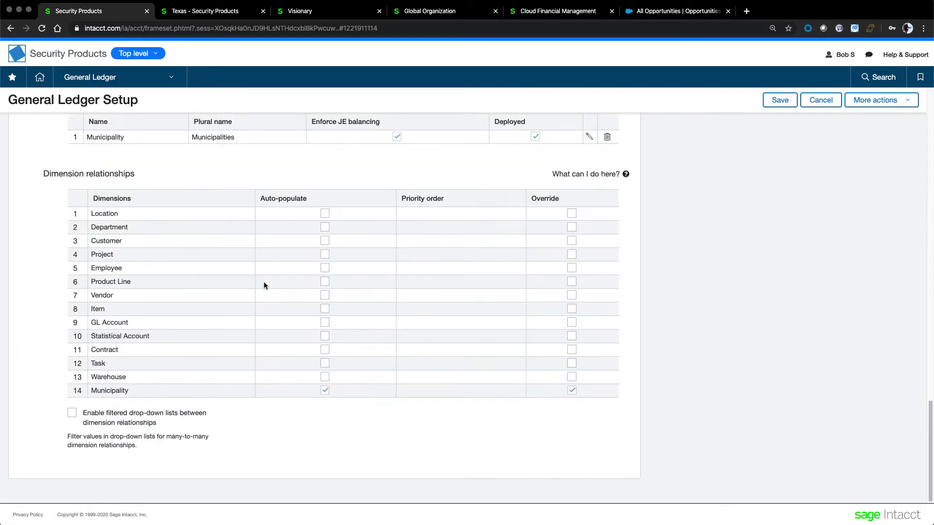
Step: Highlight the Project, Warehouse, Contract, Product Line and user-defined Municipality dimensions
double_click(106, 254)
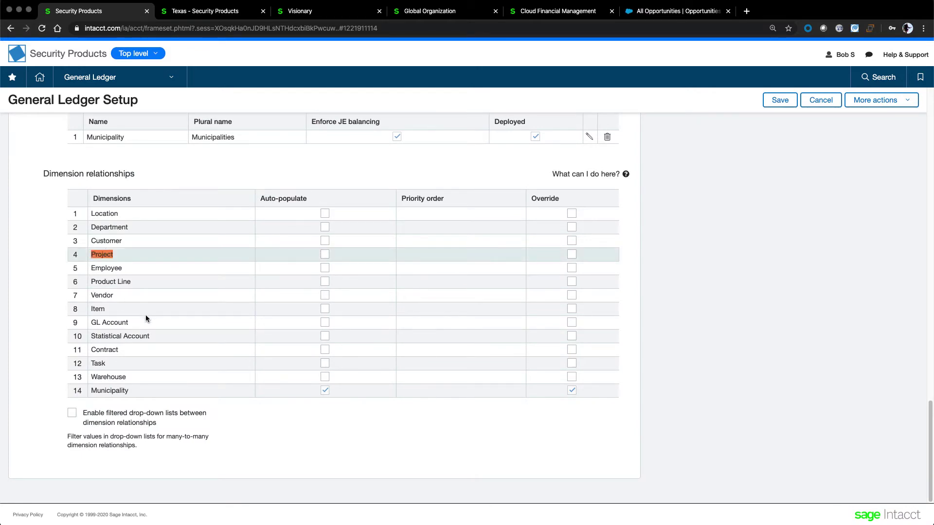
double_click(110, 376)
left_click(47, 379)
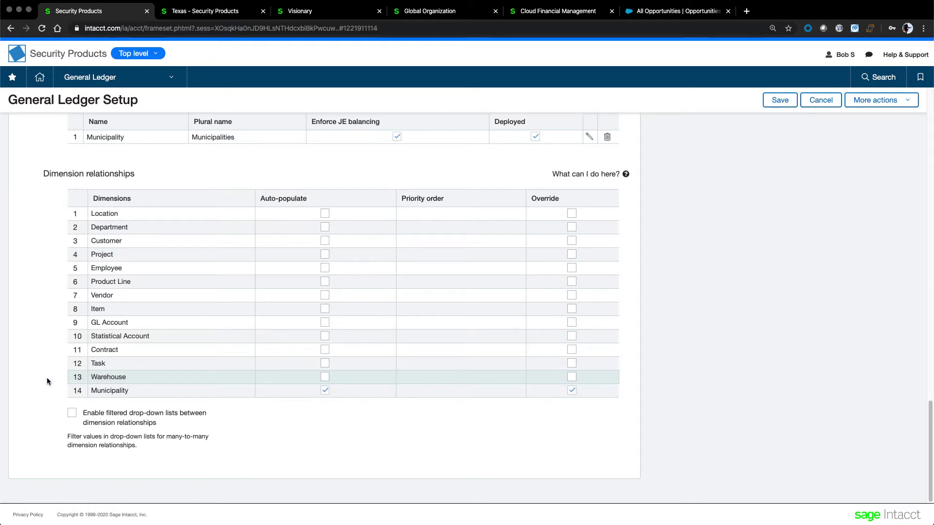
left_click(113, 349)
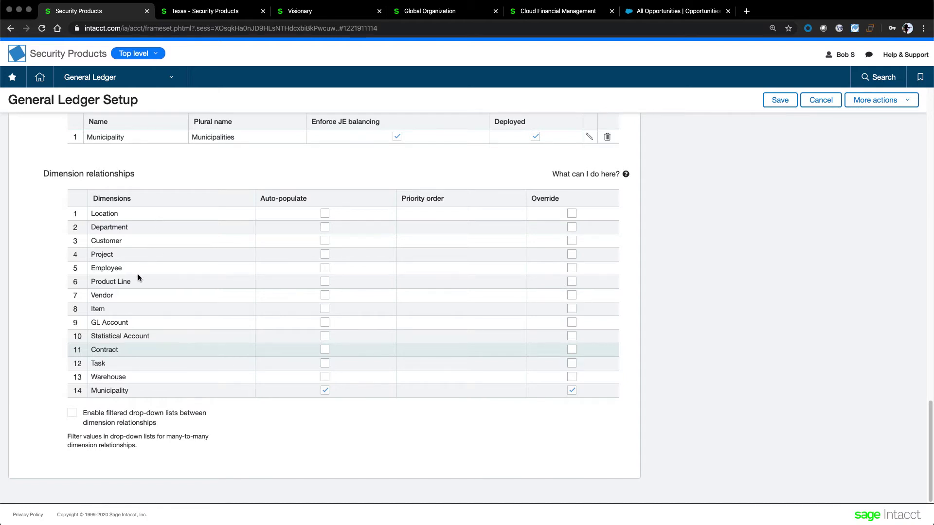
triple_click(112, 282)
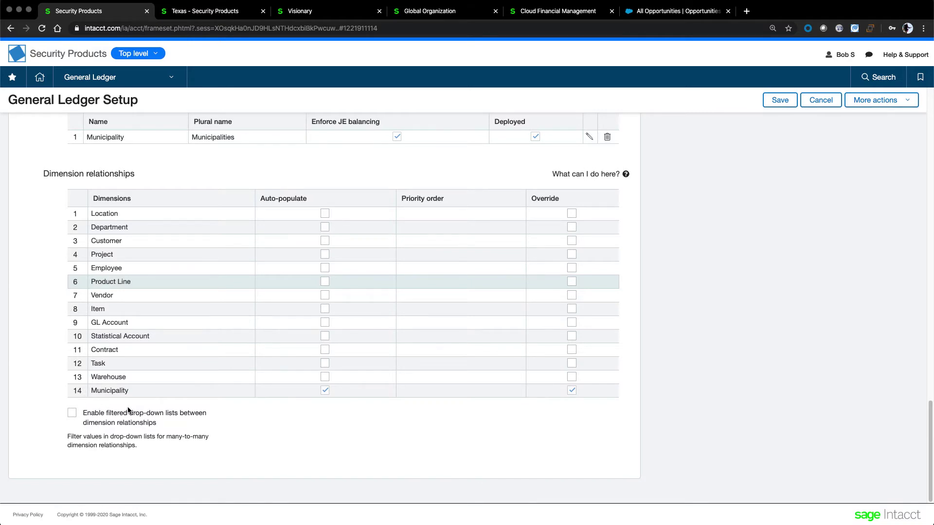
double_click(119, 391)
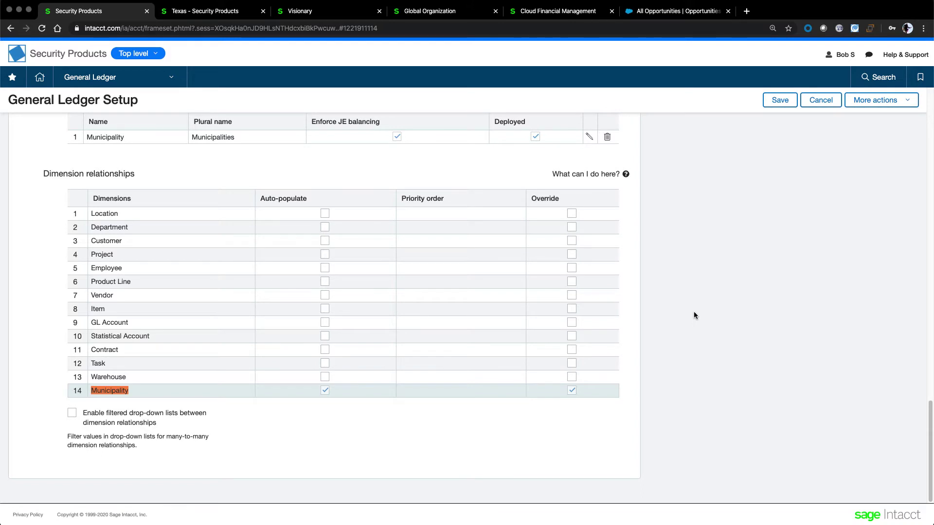
scroll(694, 315, "up", 1)
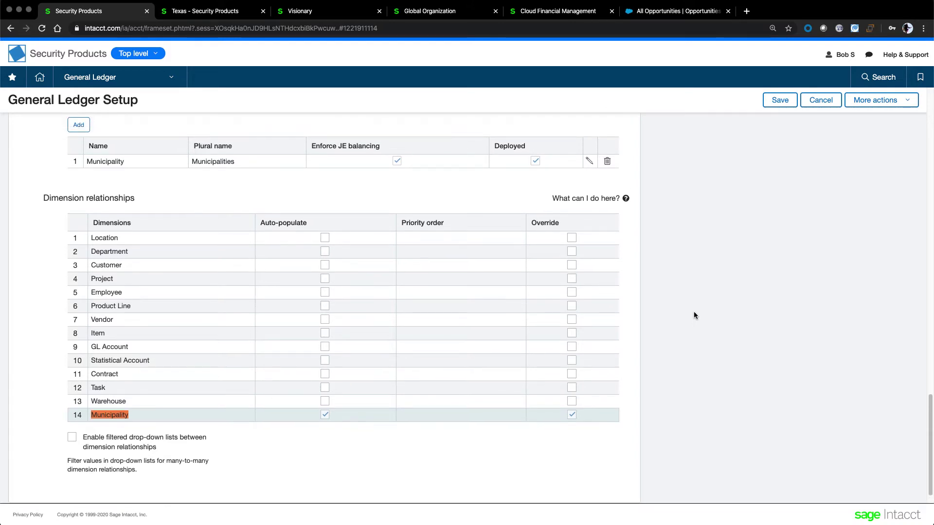
scroll(694, 315, "up", 1)
scroll(694, 316, "down", 1)
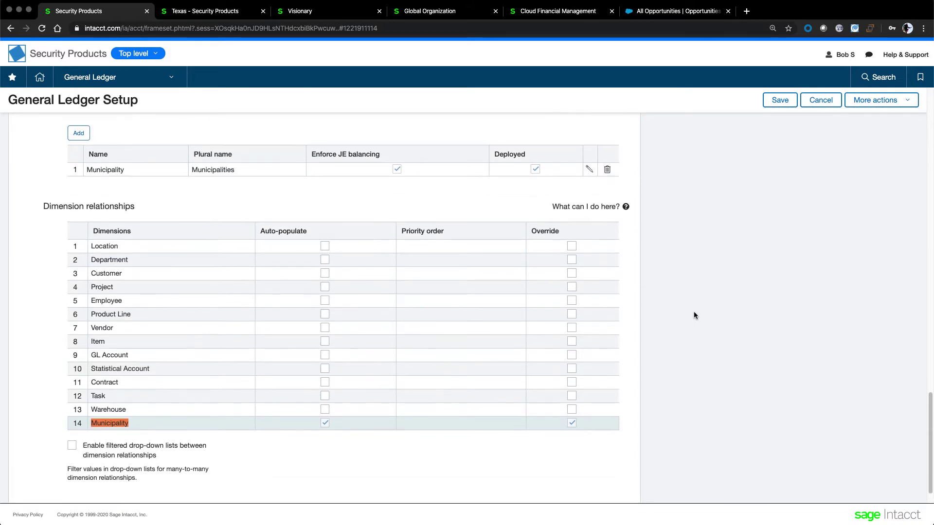
scroll(636, 257, "up", 1)
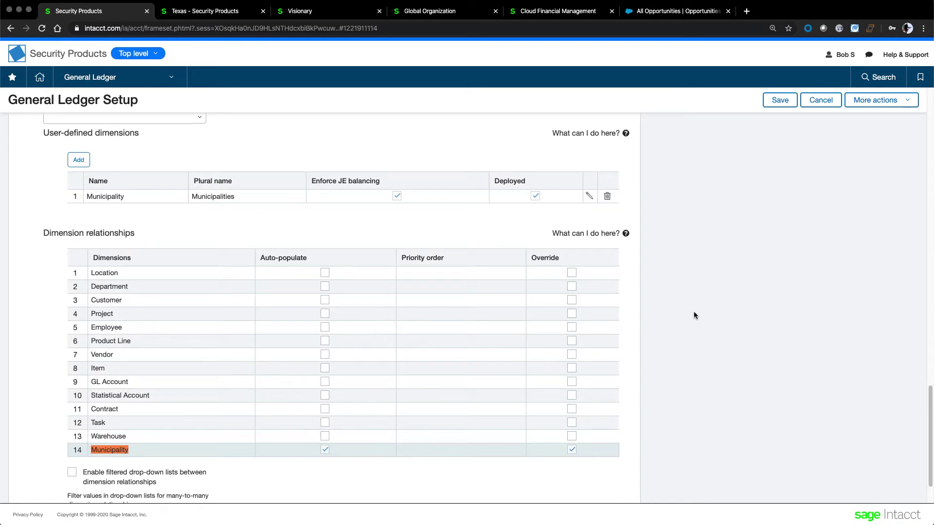
double_click(106, 196)
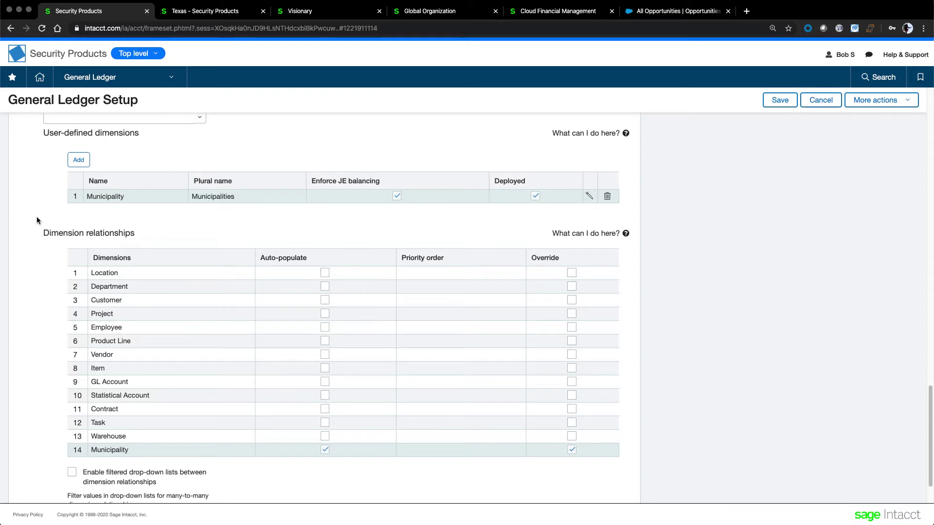
left_click(145, 78)
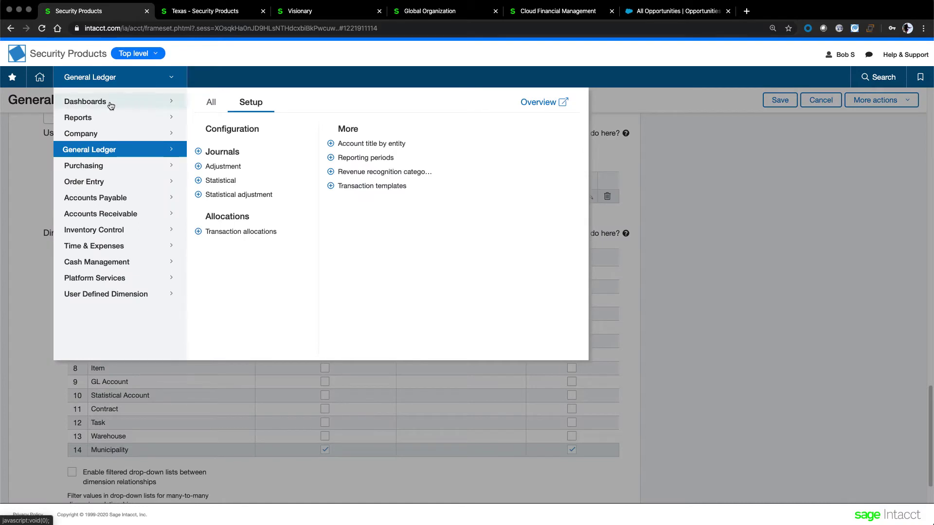
mouse_move(110, 104)
mouse_move(215, 157)
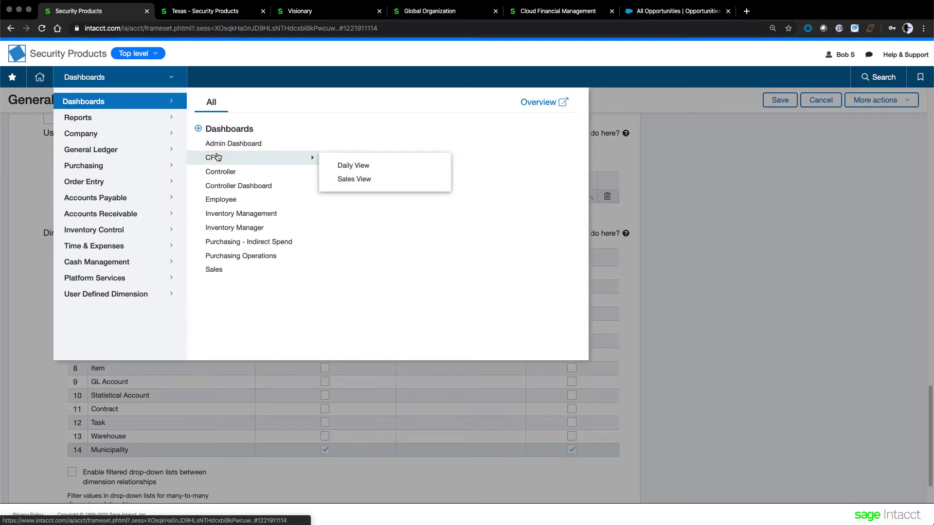
left_click(355, 166)
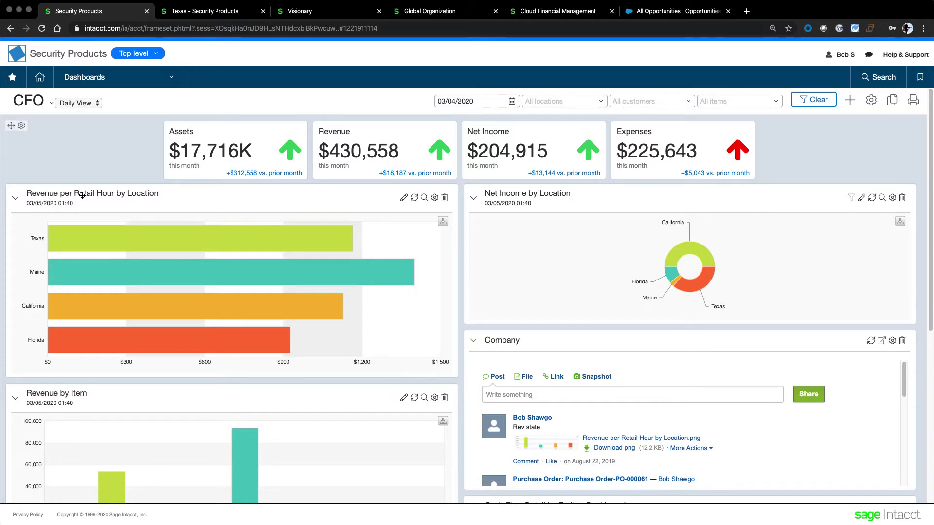
left_click_drag(96, 194, 99, 194)
mouse_move(173, 236)
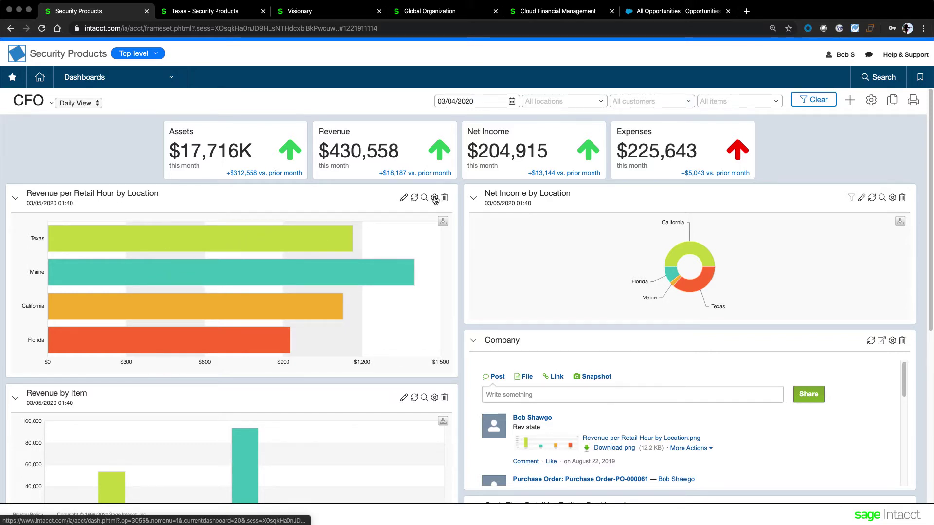
left_click(404, 199)
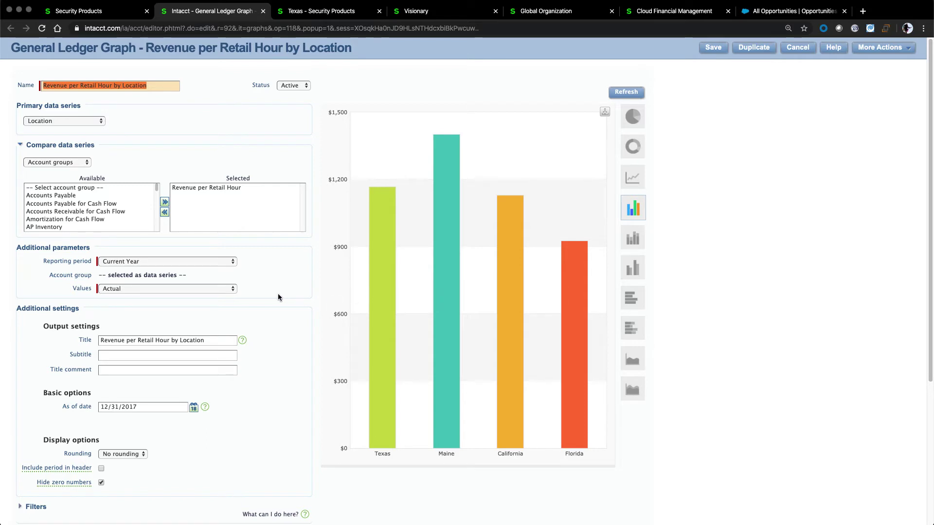
left_click(262, 11)
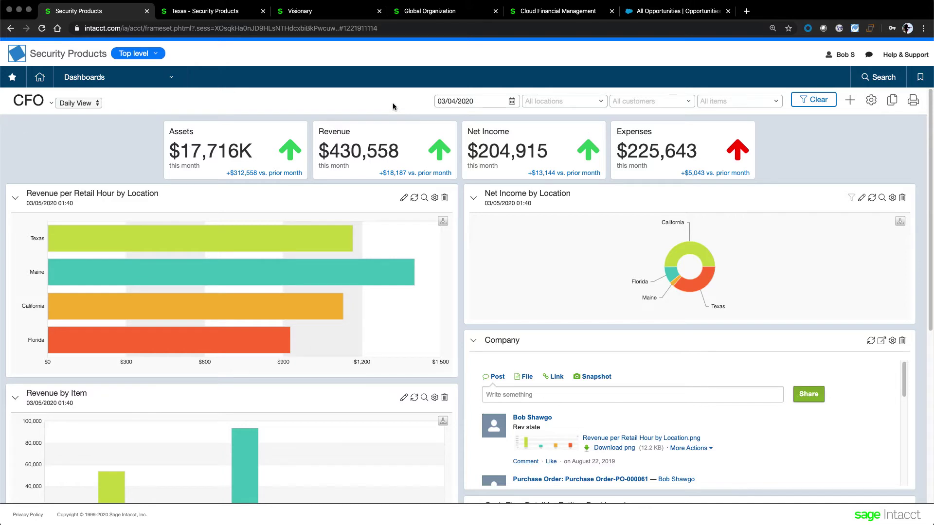
Step: In the Global Organization company, open Global Consolidations > Organization view
left_click(432, 15)
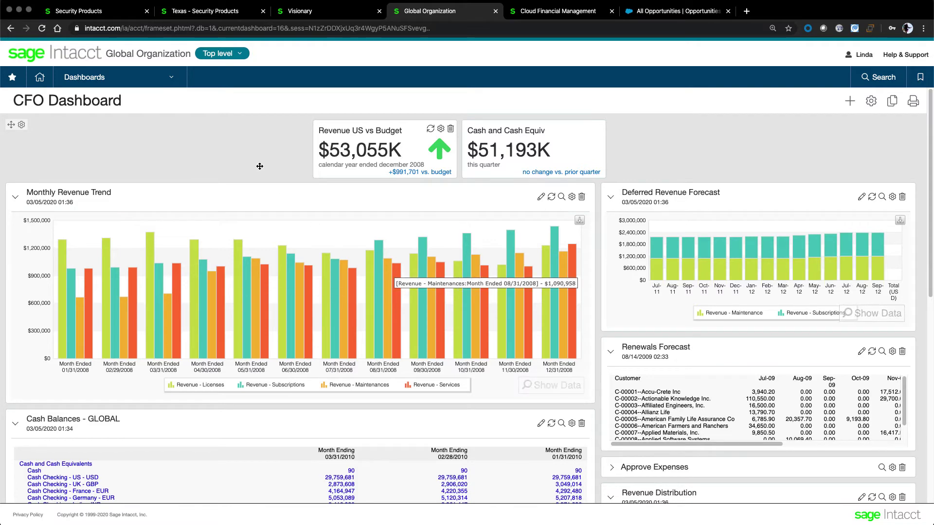
left_click(171, 79)
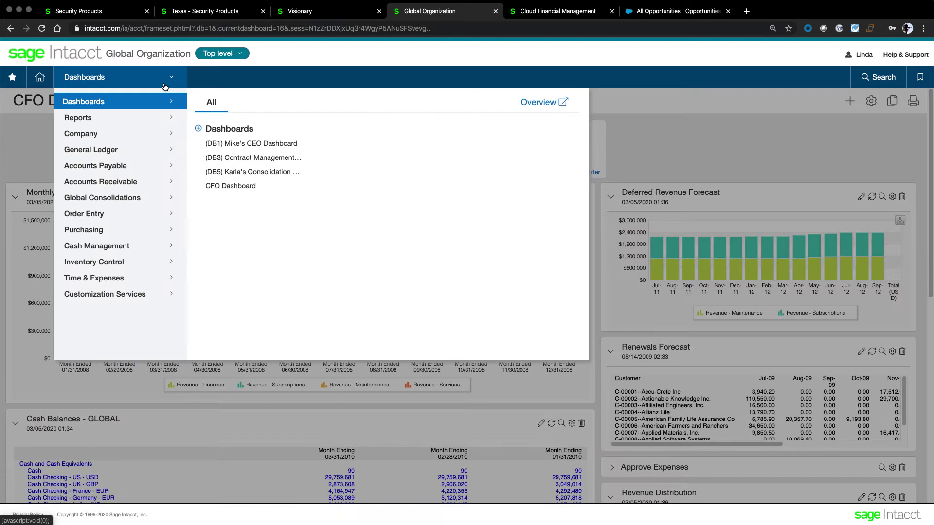
mouse_move(127, 198)
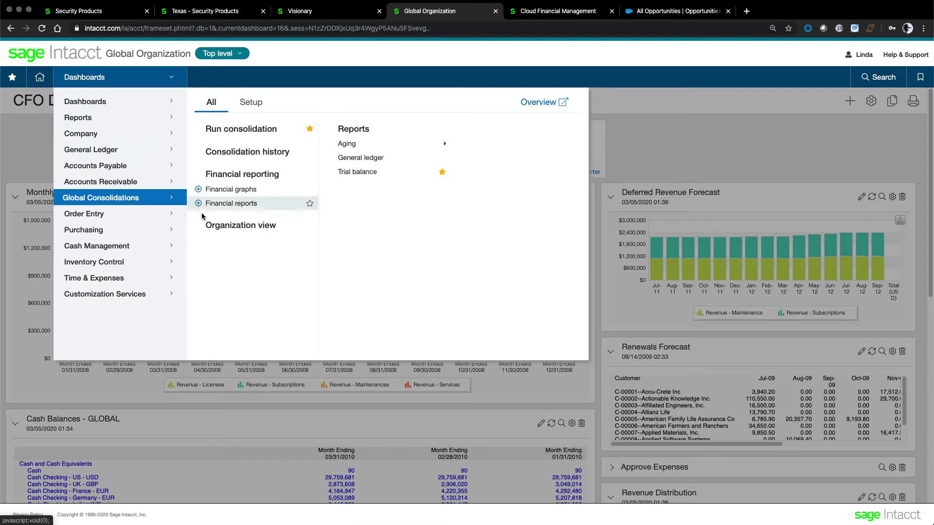
left_click(220, 223)
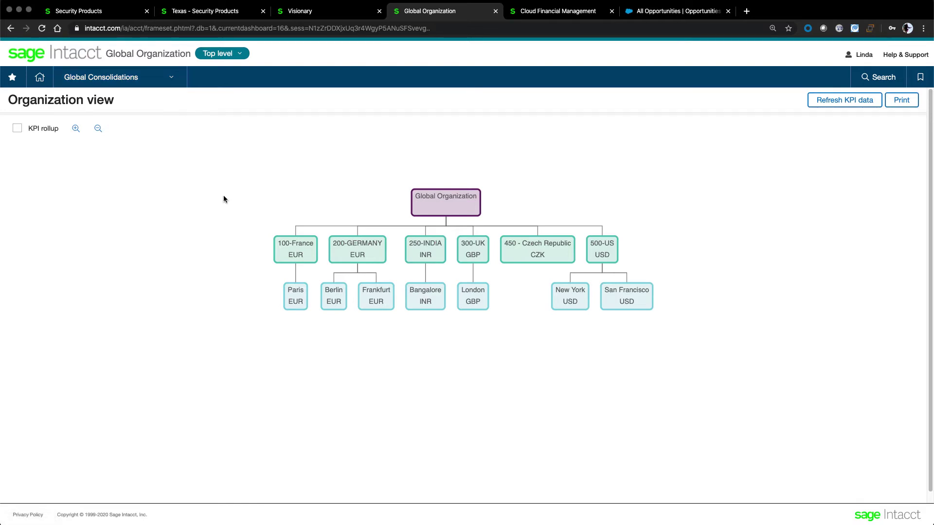
Step: Open Global Consolidations > Run consolidation for the USD book
left_click(170, 80)
left_click(238, 129)
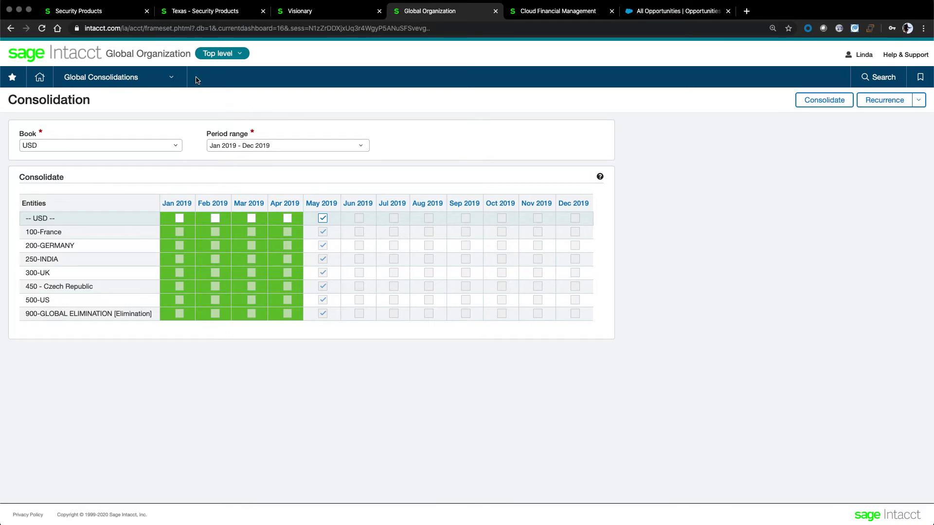
Step: Open the DB5 consolidation dashboard from Dashboards, confirming Leave on the consolidation page
left_click(172, 80)
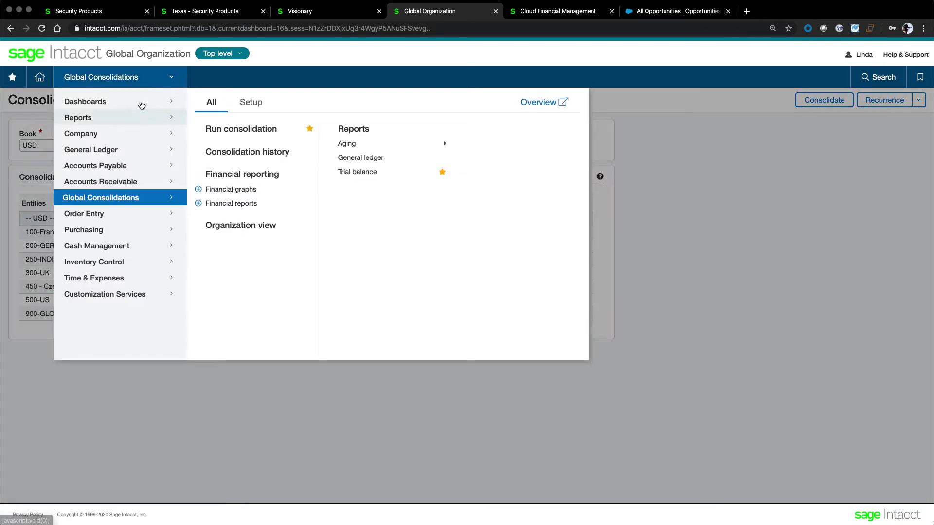
mouse_move(146, 101)
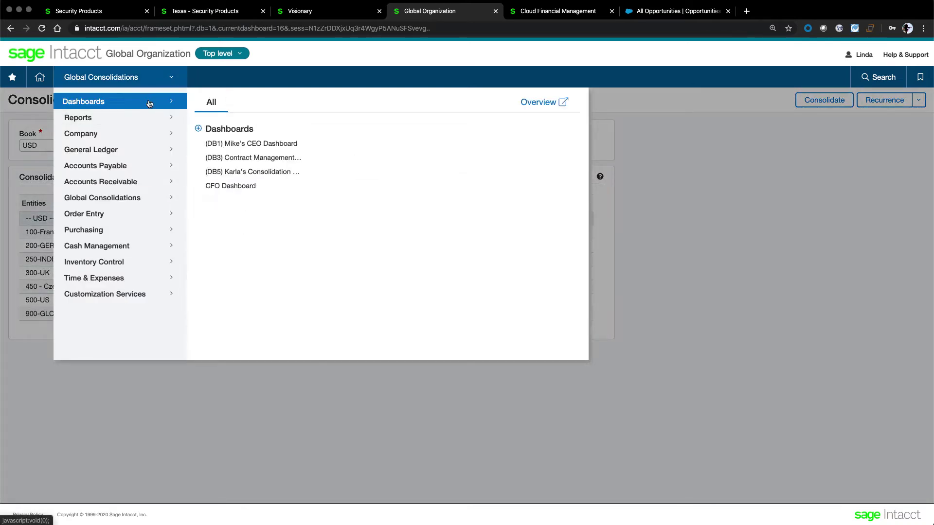
left_click(260, 172)
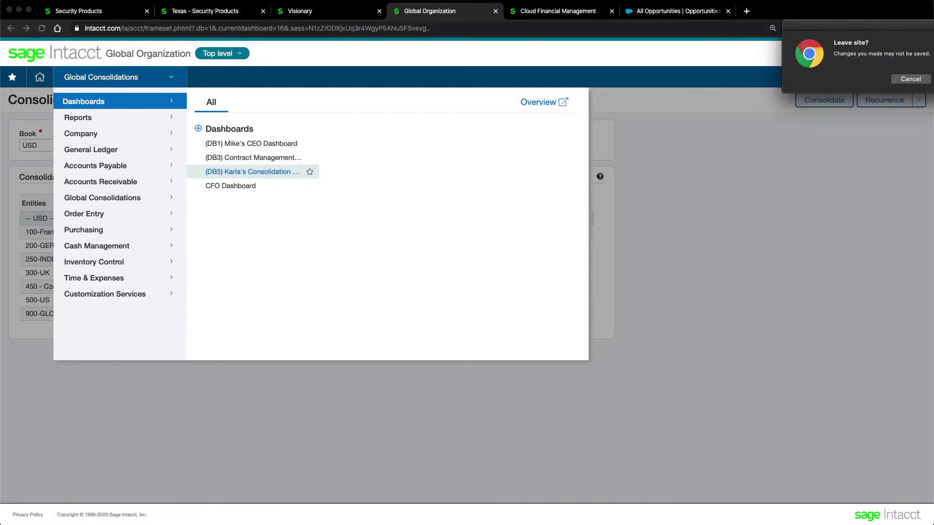
key("Return")
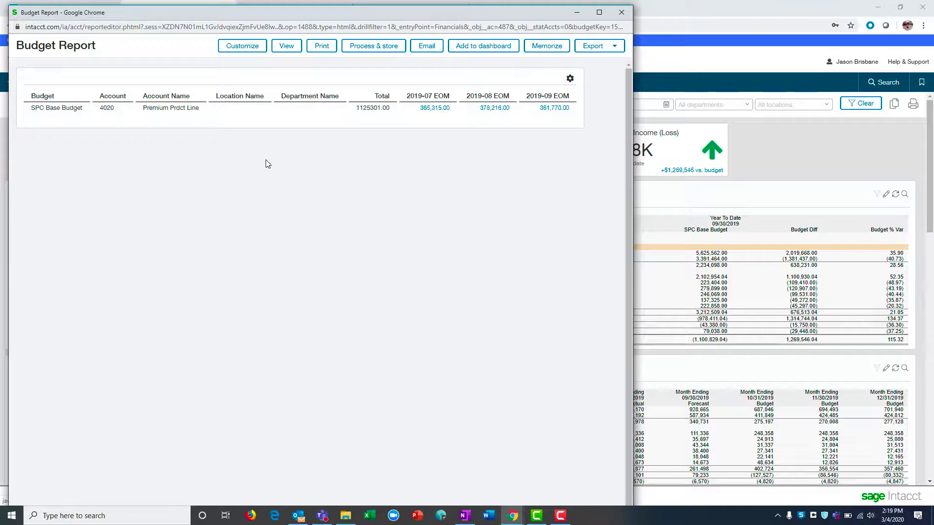
Step: Drill into a monthly 4020 Premium Prdct Line budget amount to open Budgeting and Planning
left_click(555, 107)
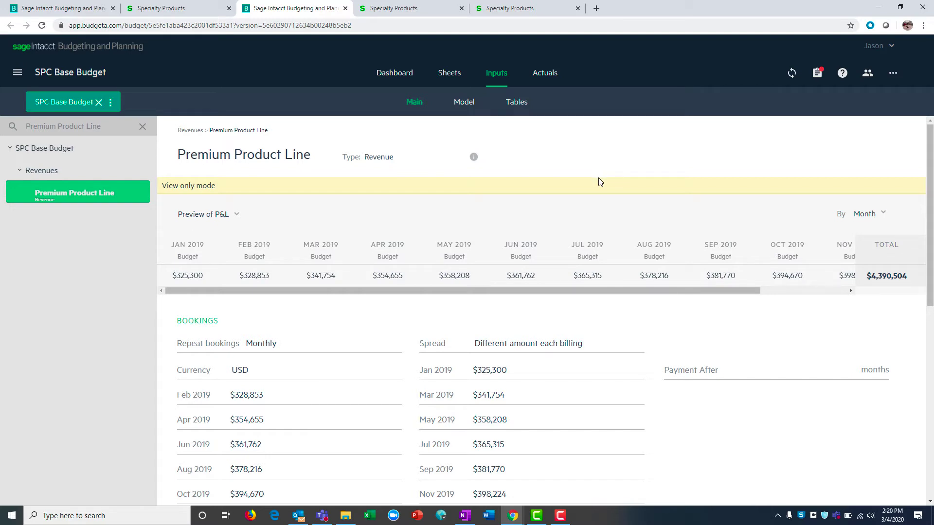
Step: Scroll through the Premium Product Line's 2019 monthly budget inputs
scroll(601, 182, "down", 1)
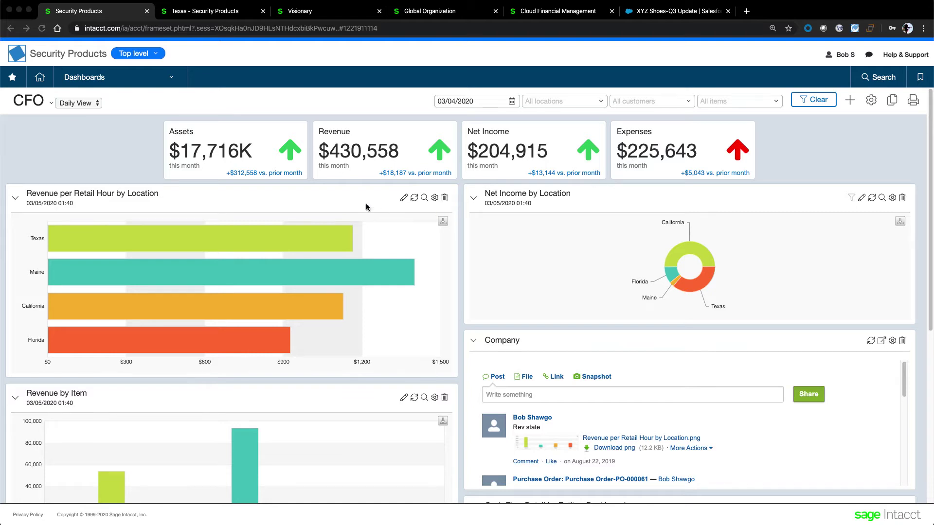
Step: In the Texas - Security Products tab, open the Order Entry Overview page
left_click(205, 14)
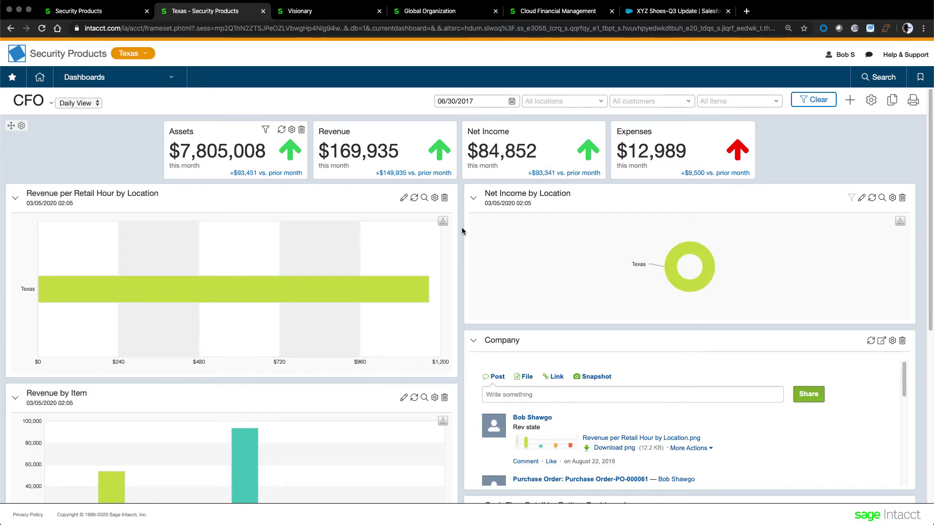
left_click(142, 77)
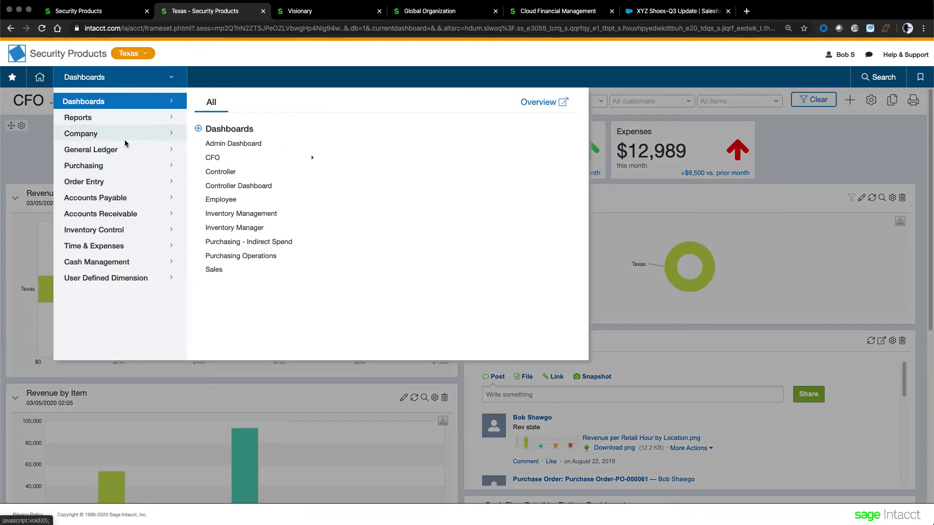
left_click(98, 183)
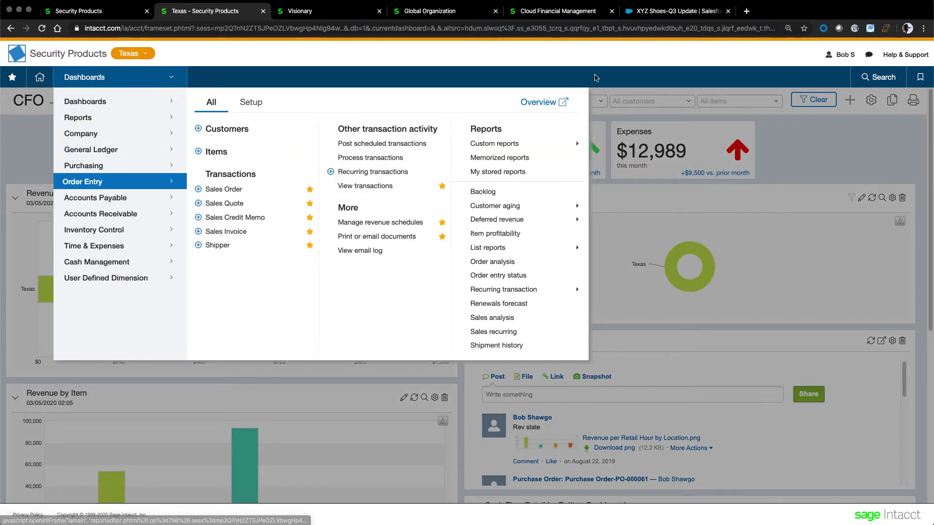
left_click(548, 102)
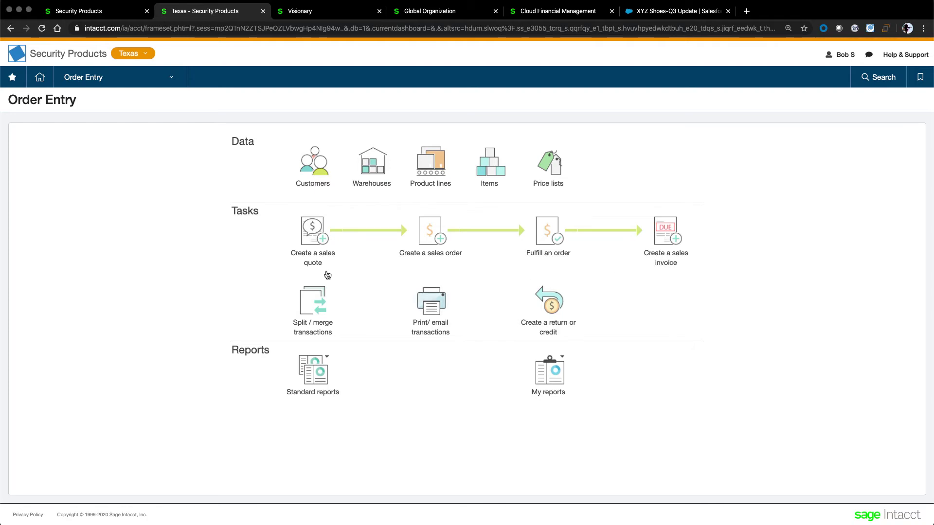
Step: Open the Texas Order Entry Sales Order transactions list, headed by SO-0051
left_click(97, 77)
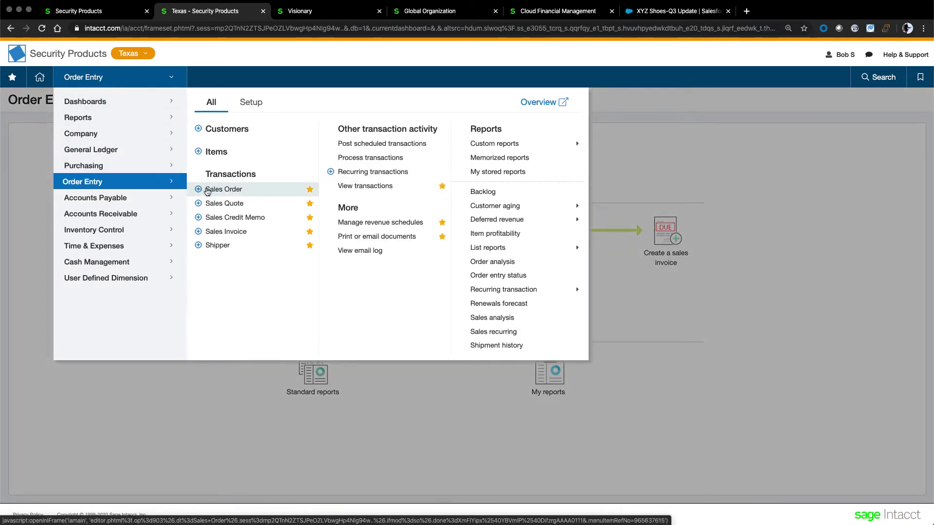
left_click(216, 194)
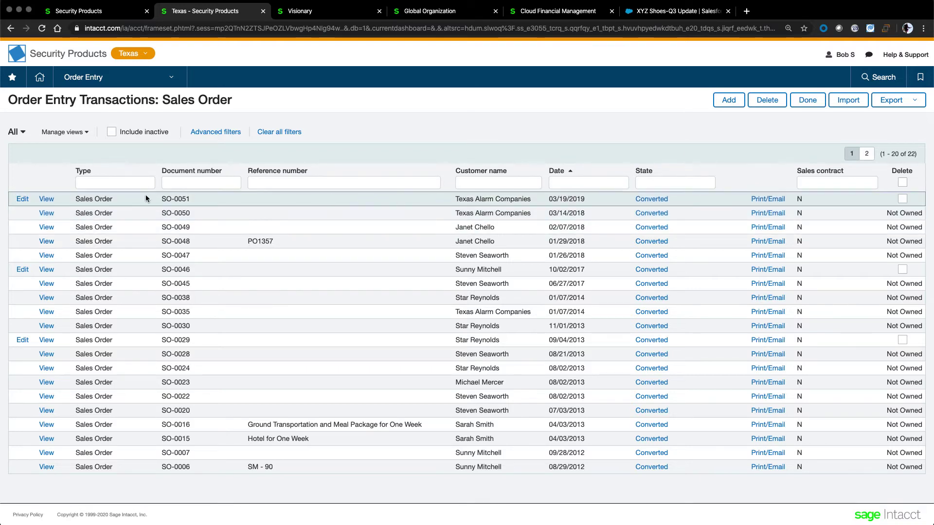
Step: View Texas Alarm Companies sales order SO-0051 (6,060.00) and scroll through its two entry lines
left_click(45, 201)
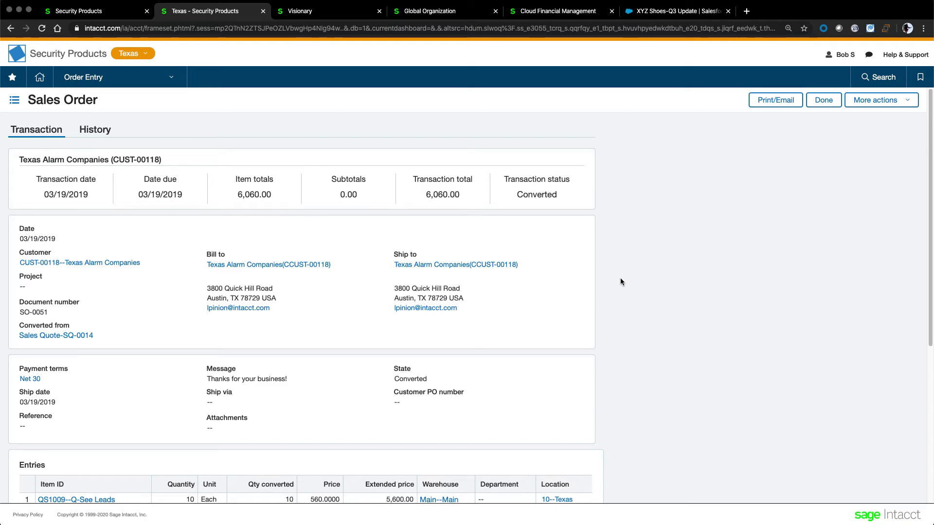
scroll(621, 278, "down", 5)
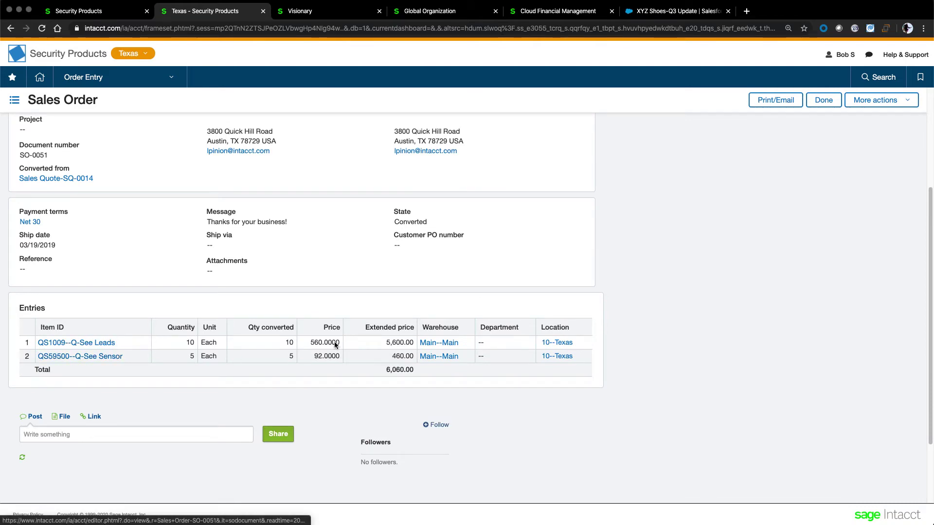
scroll(704, 314, "up", 2)
scroll(703, 311, "up", 5)
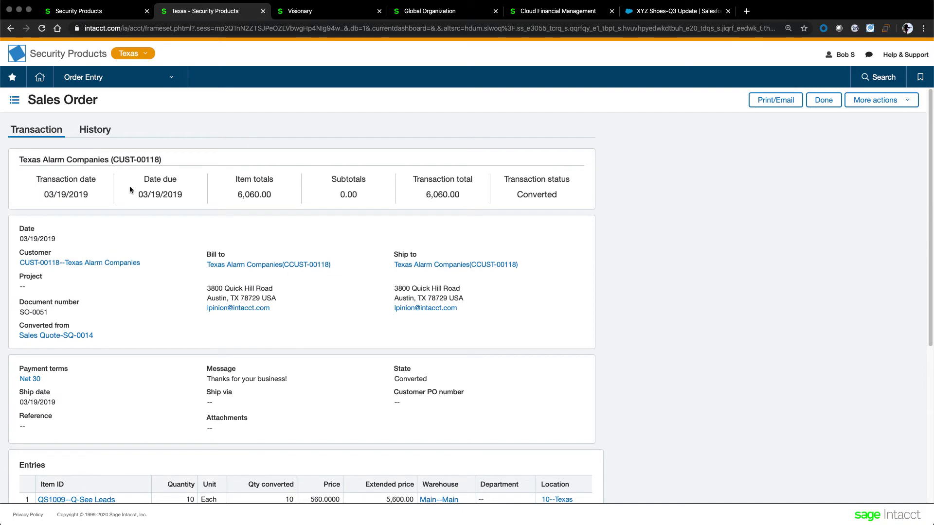
Step: Review the sales order's history and its related sales invoice INV-0092
left_click(95, 130)
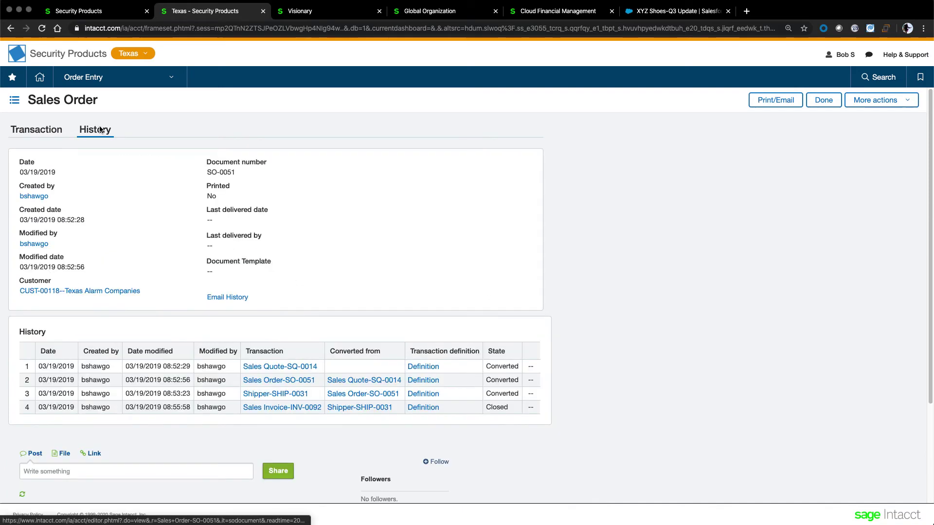
left_click(275, 411)
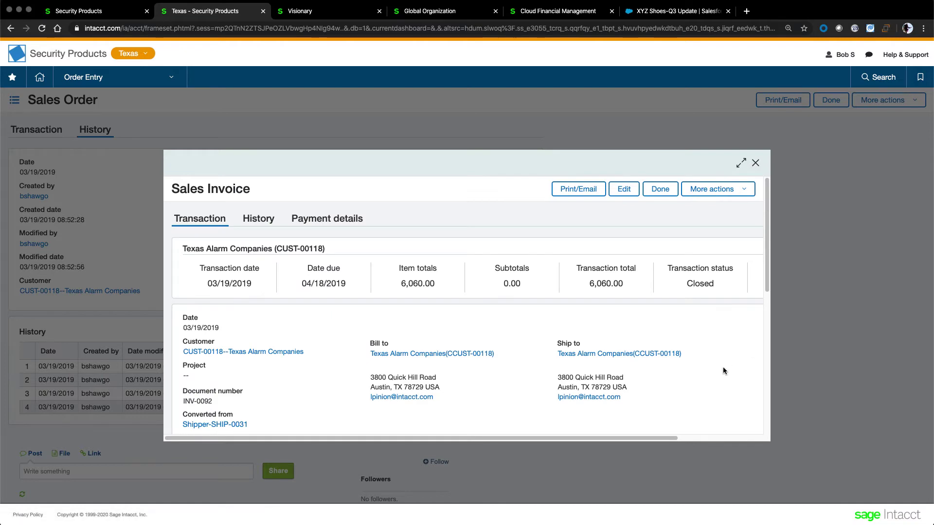
scroll(719, 371, "down", 5)
scroll(720, 372, "down", 6)
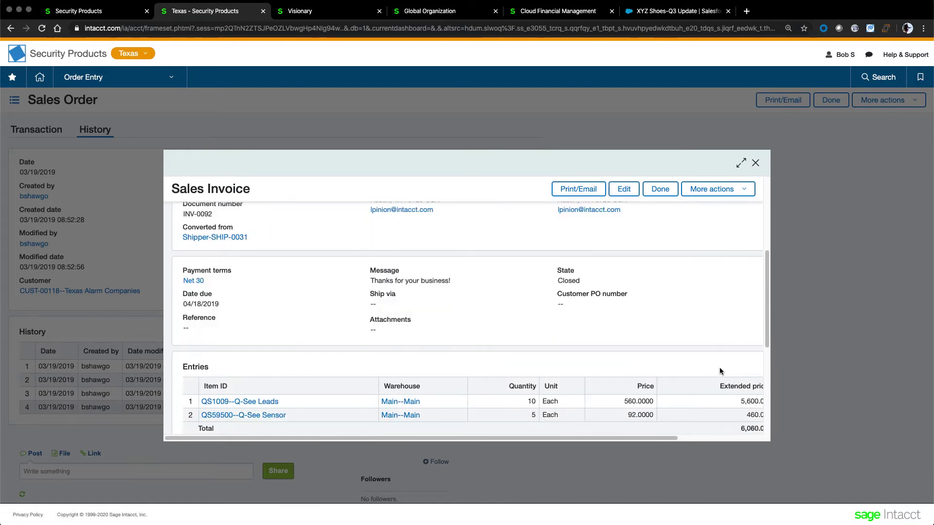
scroll(720, 371, "up", 12)
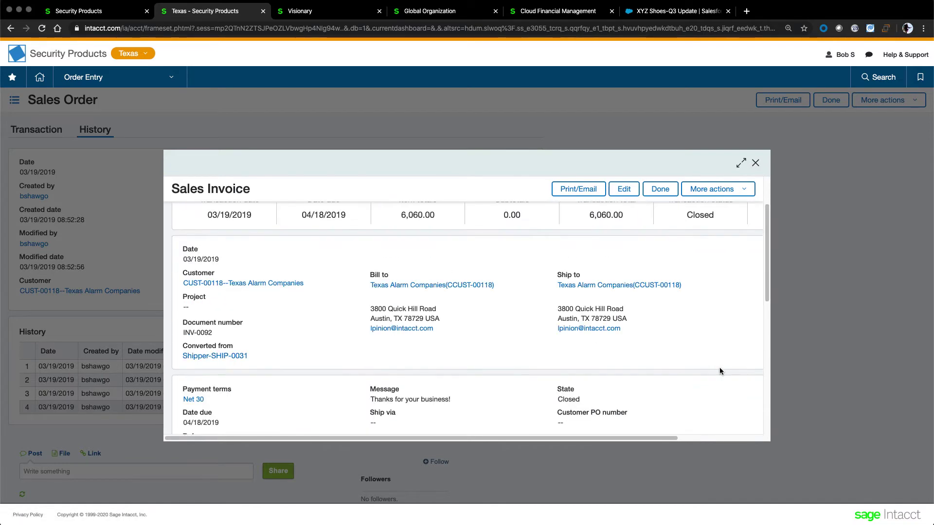
Step: Close the invoice, return to the order details, and switch to the Cloud Financial Management tab
left_click(661, 193)
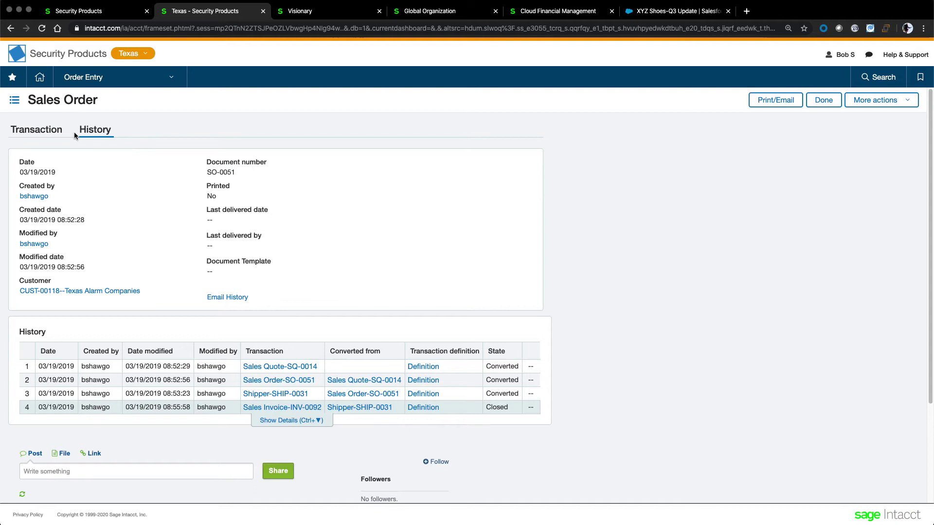
left_click(37, 129)
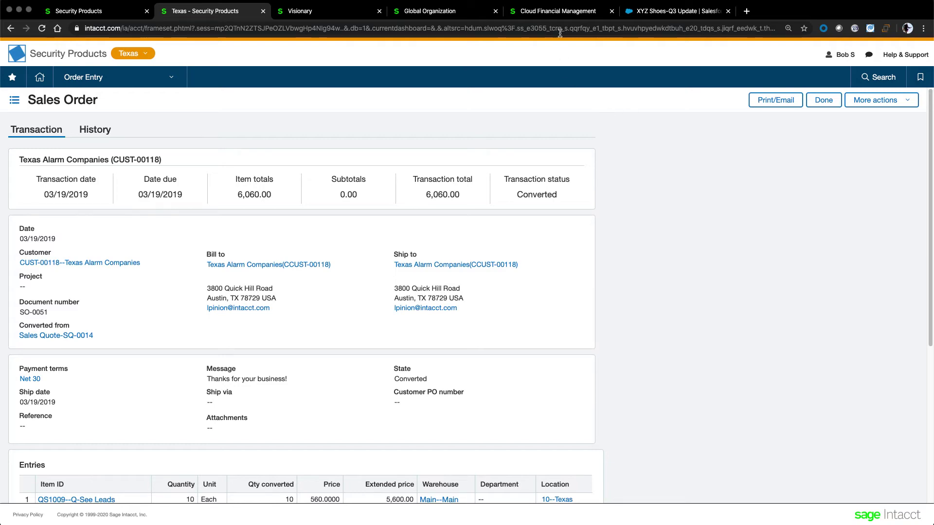
left_click(560, 11)
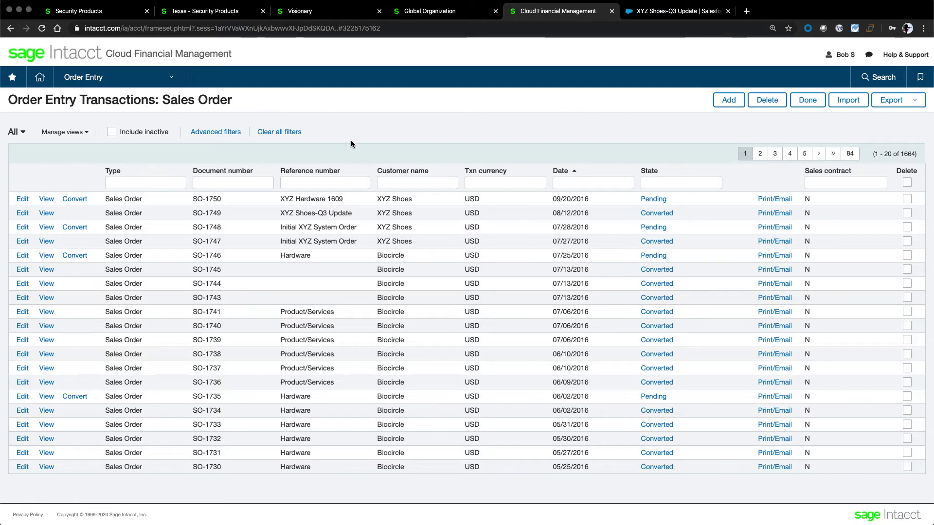
left_click(668, 13)
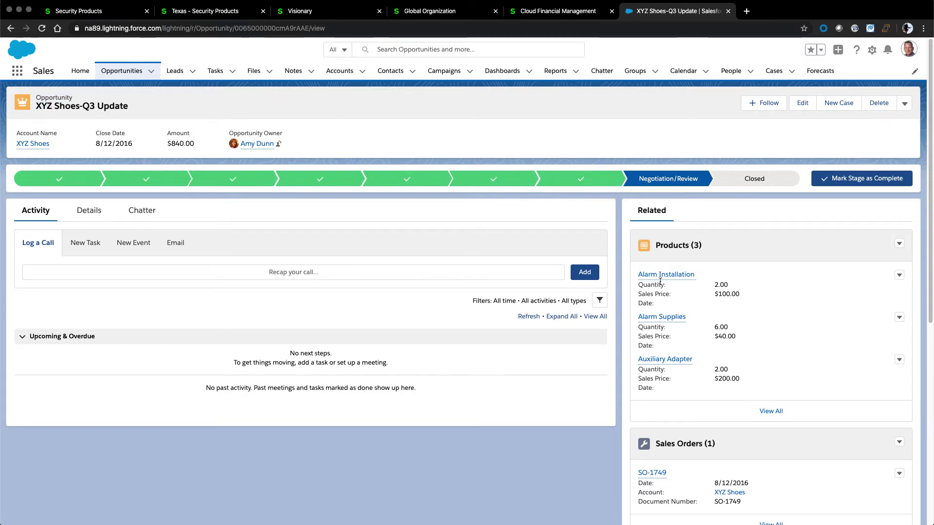
left_click(87, 211)
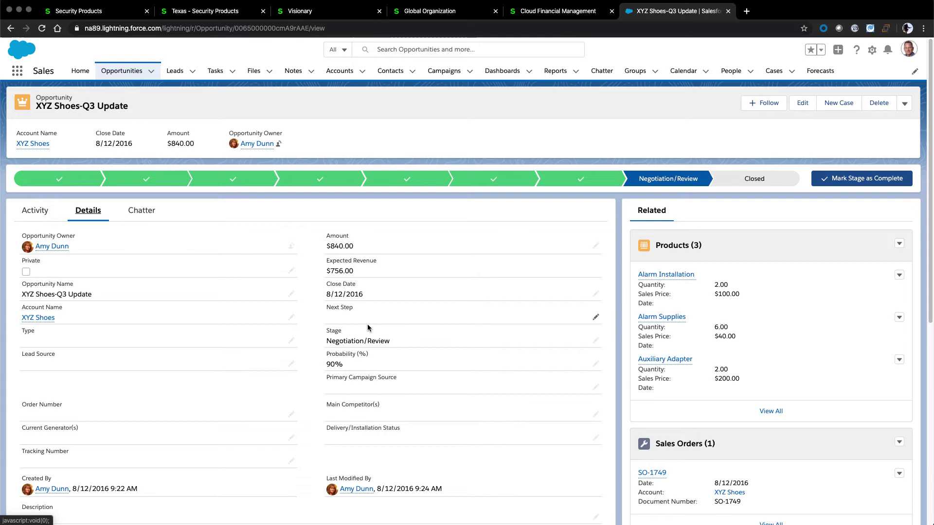
scroll(803, 386, "down", 1)
scroll(803, 387, "down", 3)
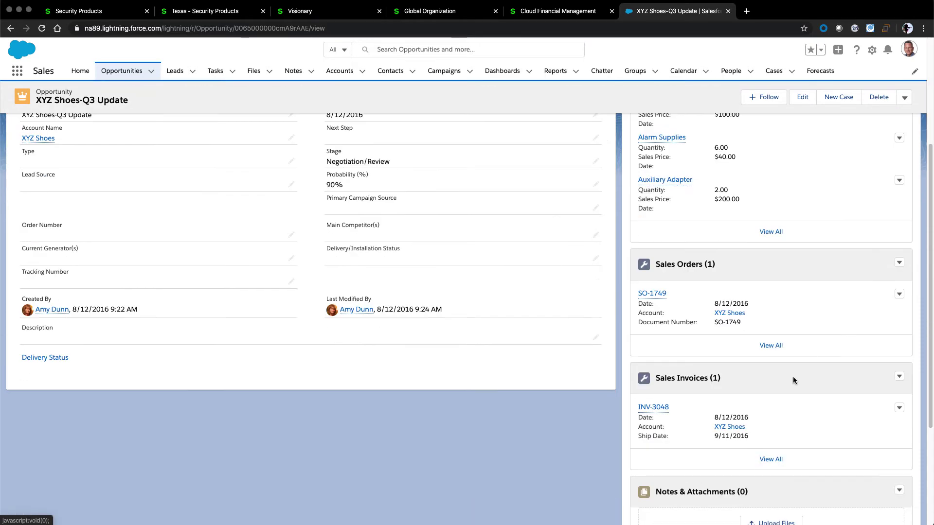
left_click(904, 99)
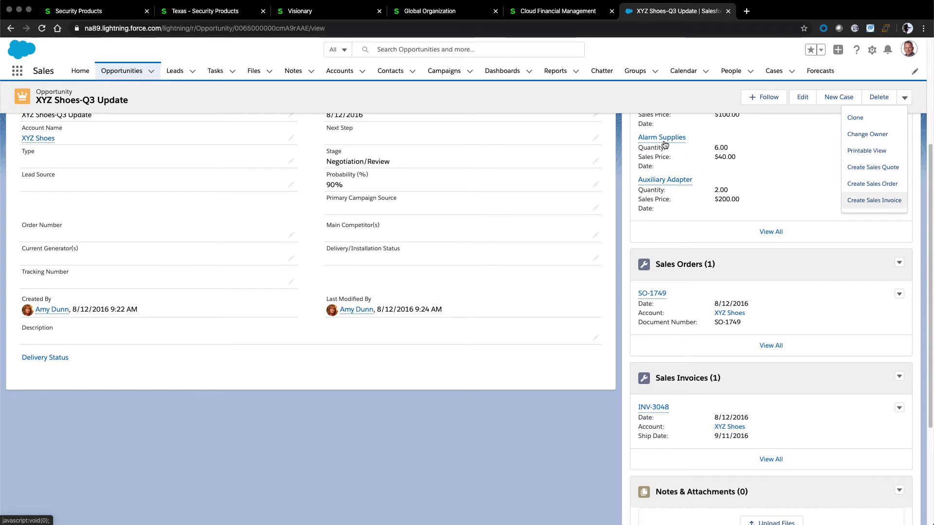
left_click(567, 11)
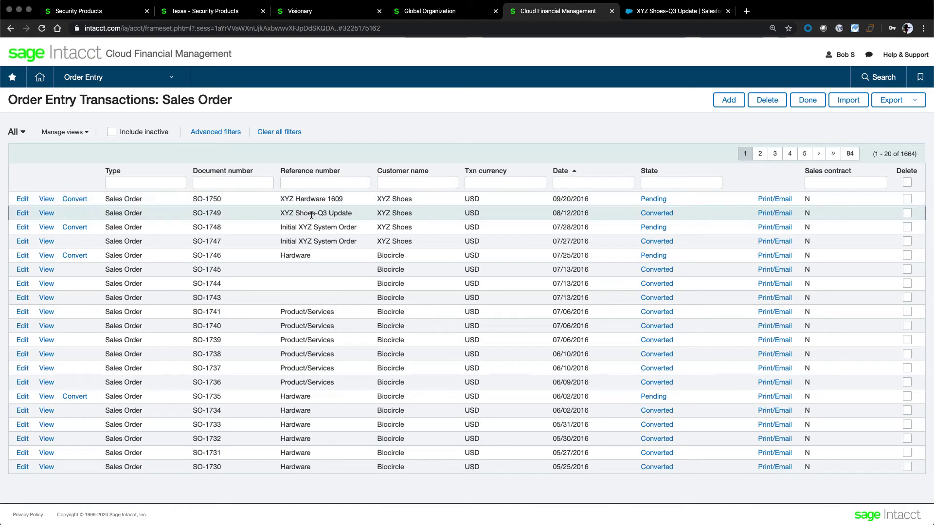
Step: Review XYZ Shoes order SO-1749's entries, then return to the Texas SO-0051 tab
left_click(47, 216)
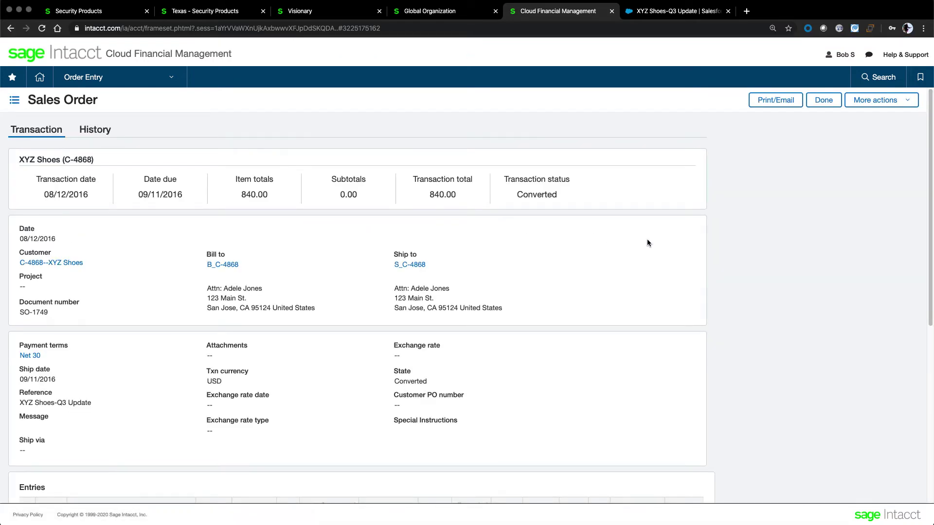
scroll(637, 244, "down", 1)
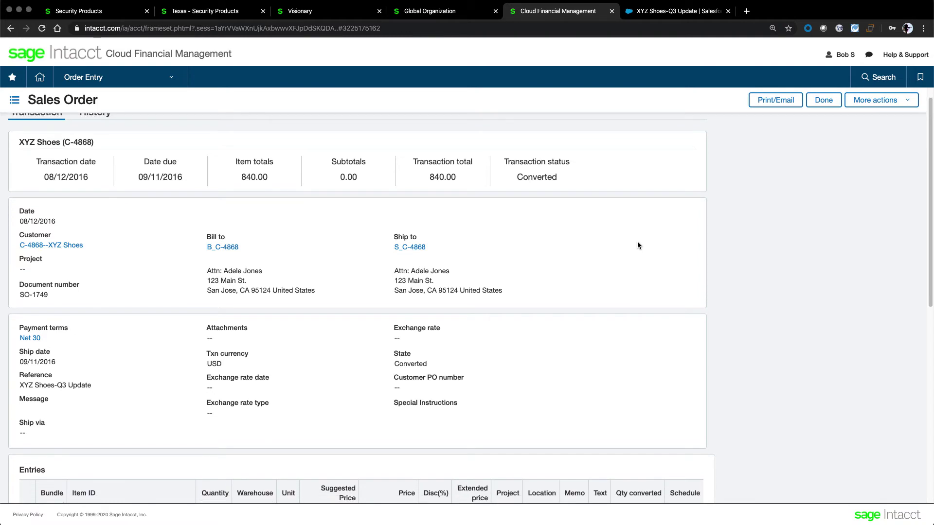
scroll(638, 245, "down", 5)
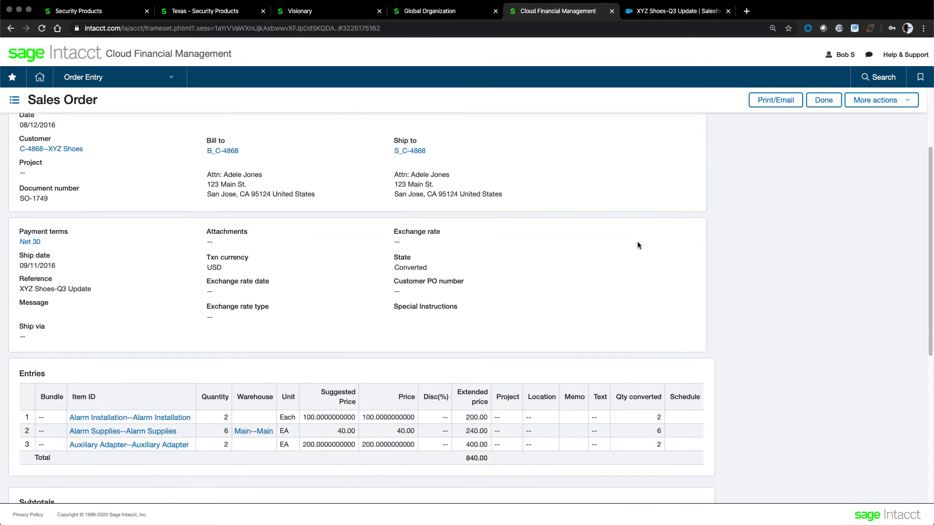
scroll(639, 246, "up", 6)
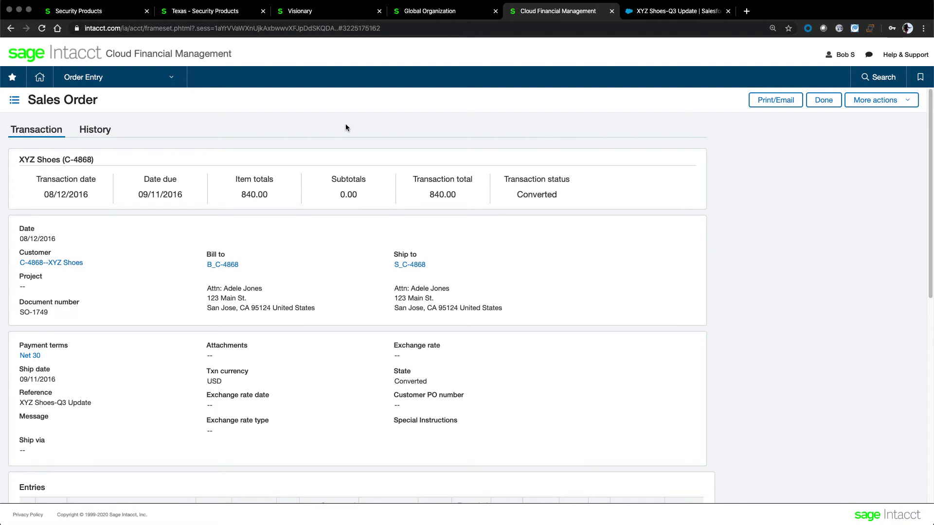
left_click(214, 11)
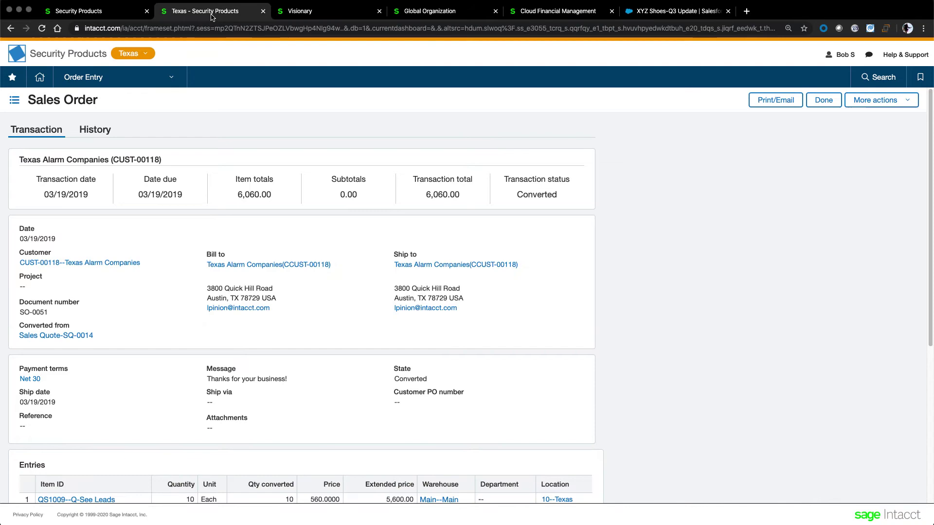
Step: Expand SO-0051's Q-See Leads line: 10 units at 560.0000 from warehouse Main--Main
scroll(736, 342, "down", 5)
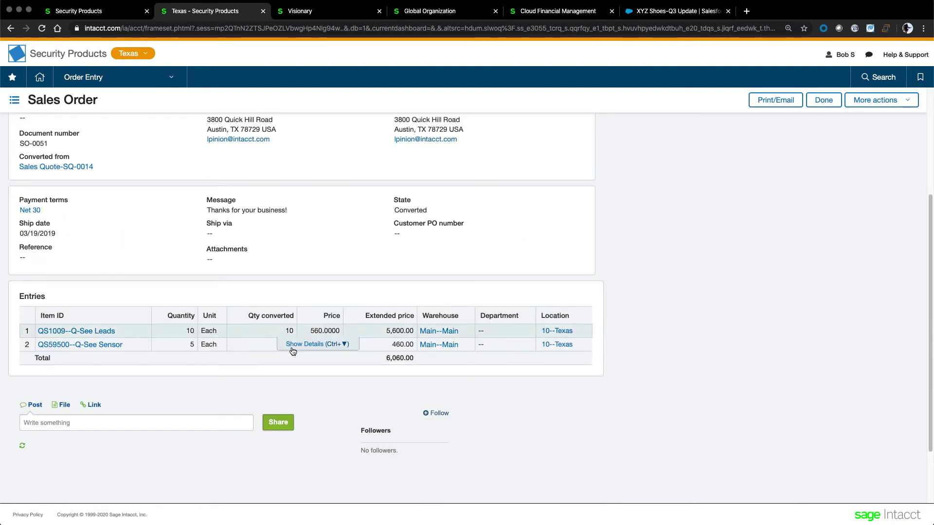
left_click(292, 345)
scroll(350, 410, "down", 8)
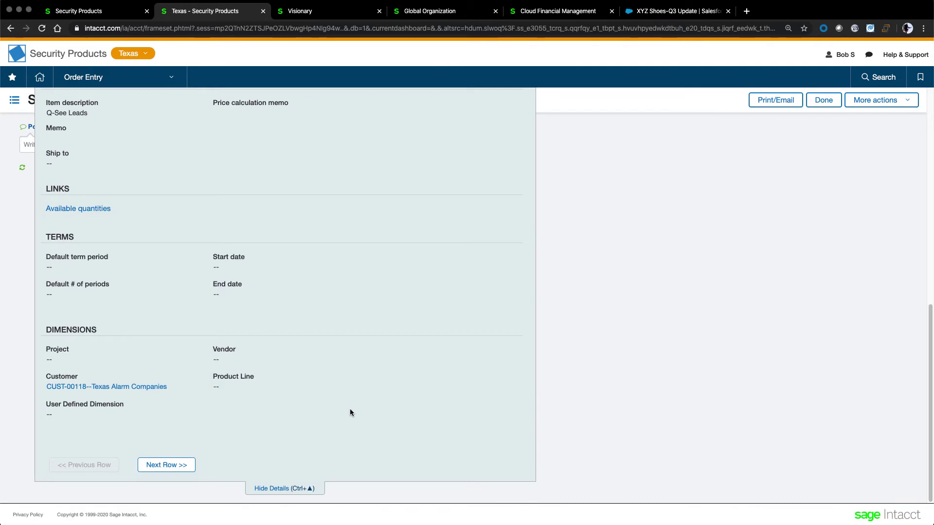
scroll(349, 408, "up", 1)
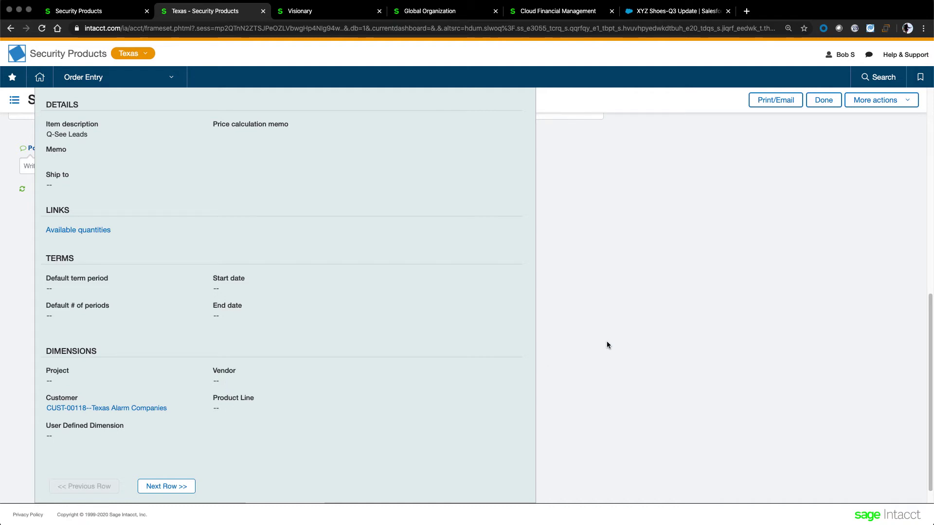
scroll(606, 341, "up", 5)
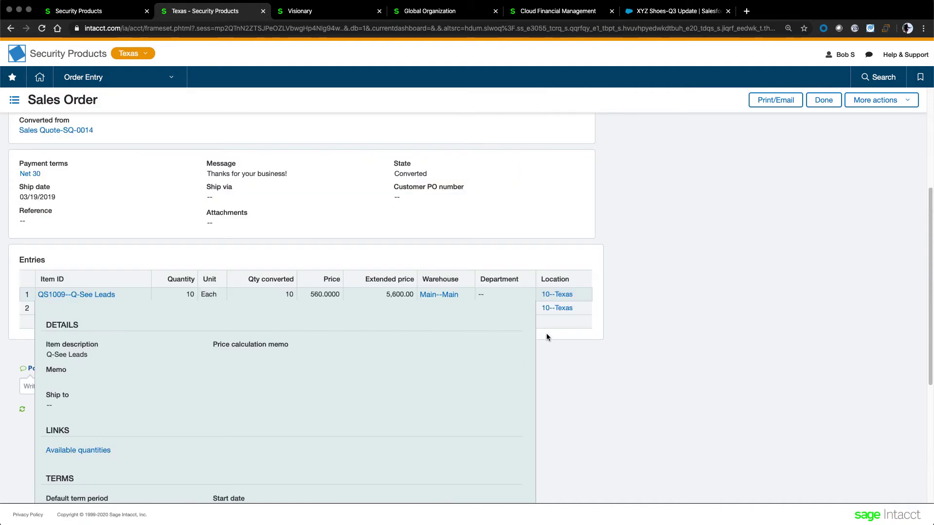
Step: Go to the Purchasing overview and create a new purchase order in the Texas entity
left_click(141, 79)
mouse_move(98, 167)
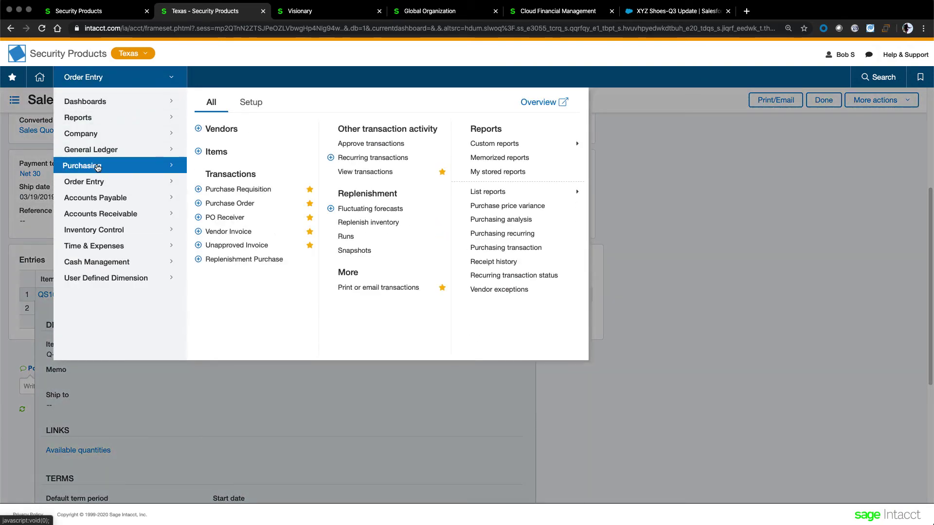
left_click(522, 101)
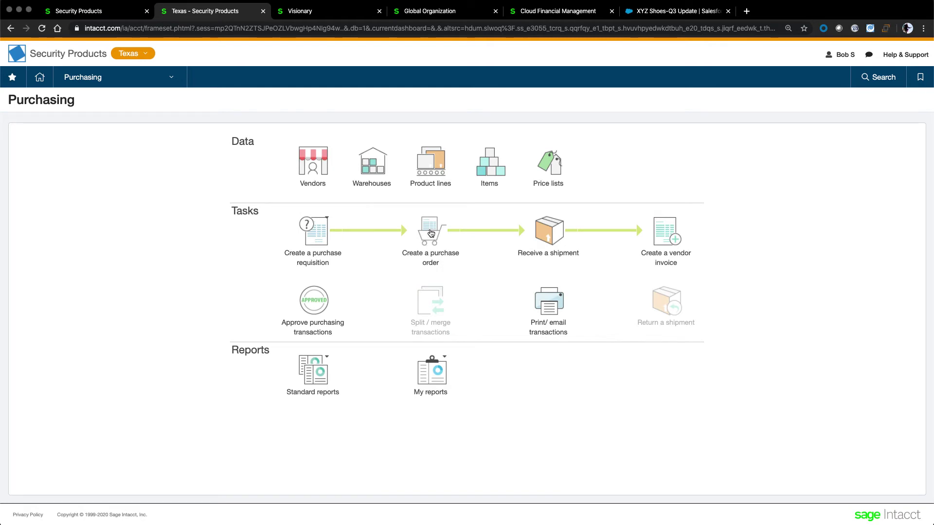
left_click(431, 234)
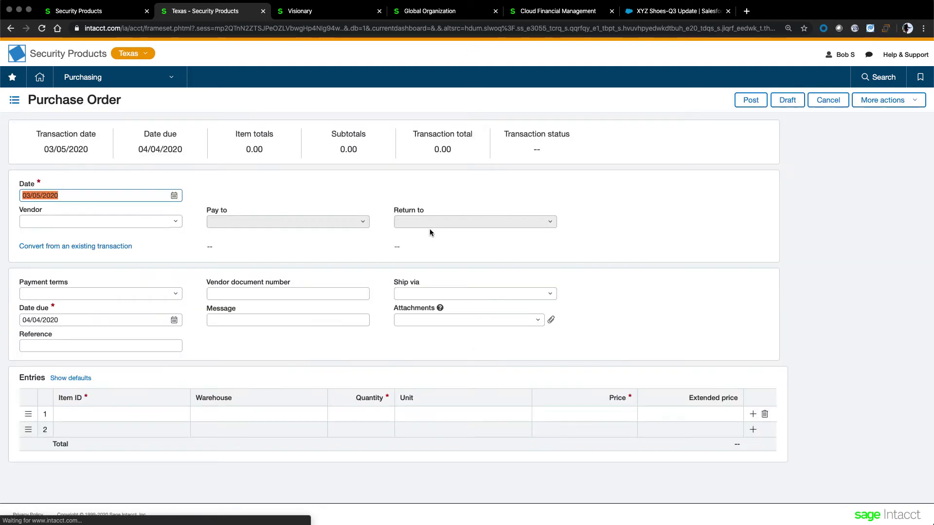
Step: Set the purchase order vendor to VEN-000032--Defender USA Inc
left_click(171, 223)
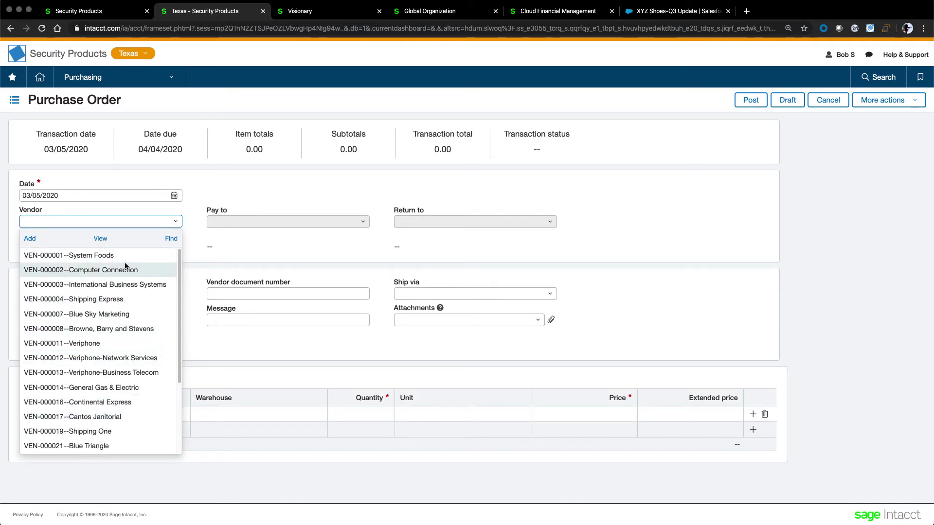
type("defender")
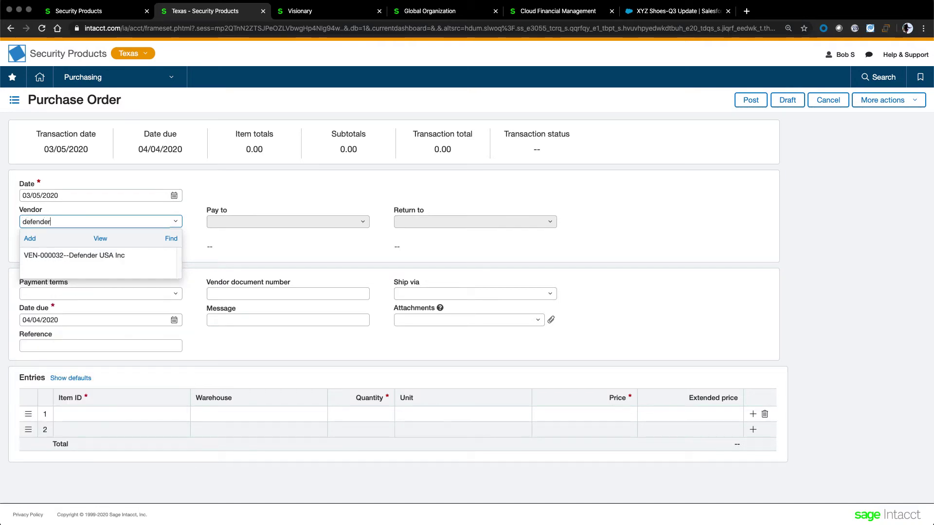
left_click(94, 254)
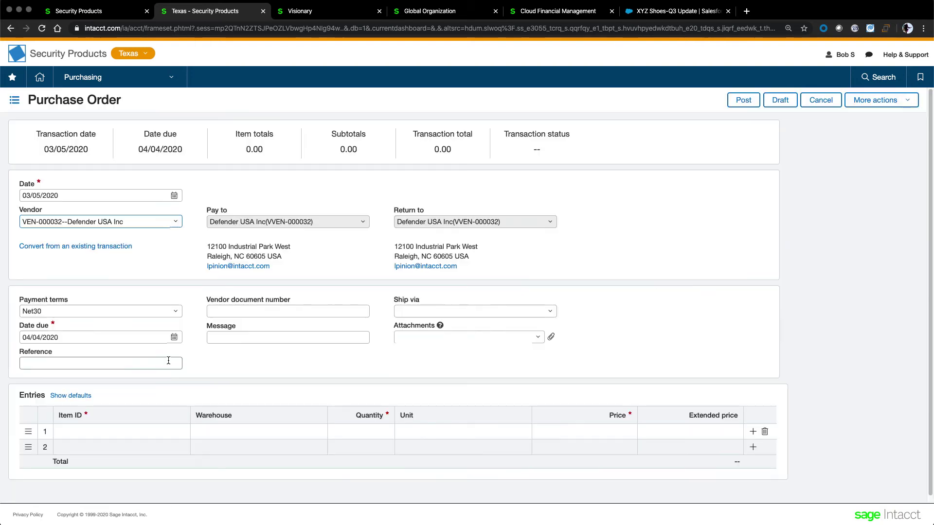
Step: Add 10 units of 21052--Defender 52 on line 1 and post the 3,500.00 order
scroll(166, 370, "down", 1)
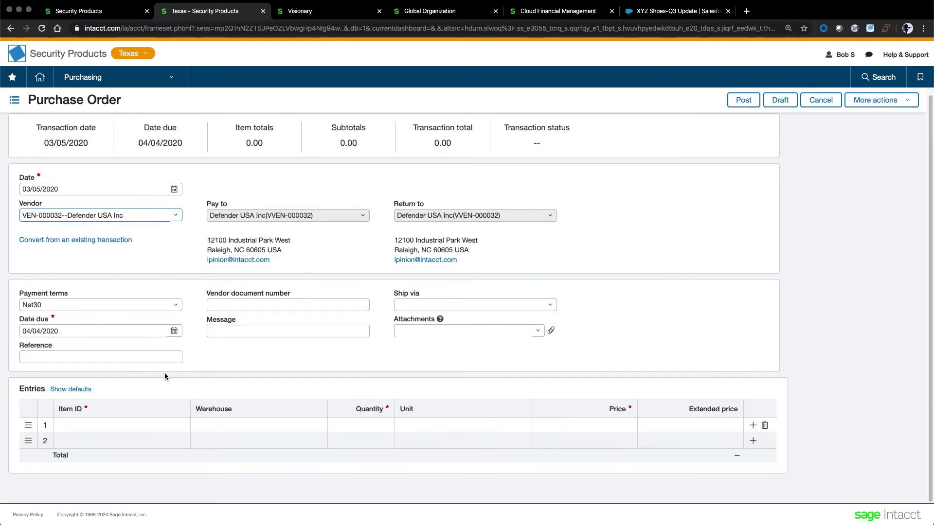
left_click(164, 421)
left_click(135, 426)
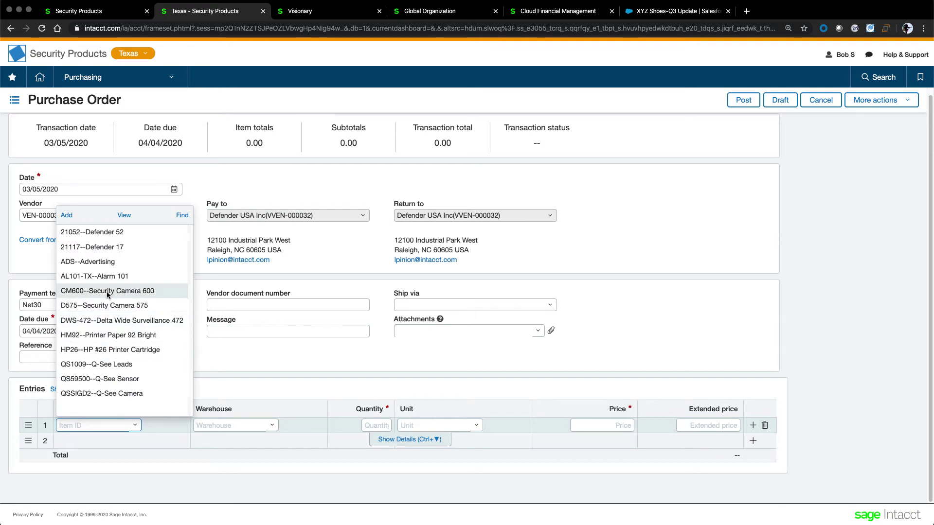
left_click(92, 232)
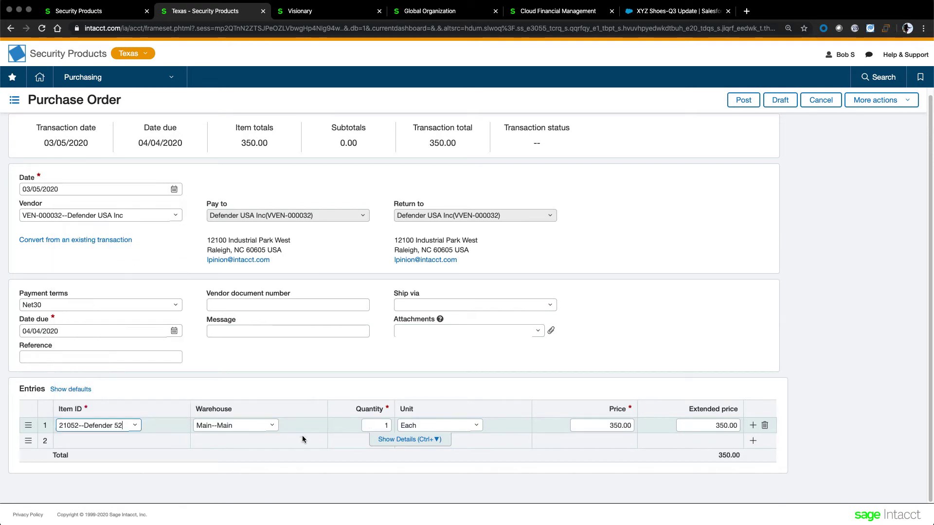
left_click(365, 426)
type("10")
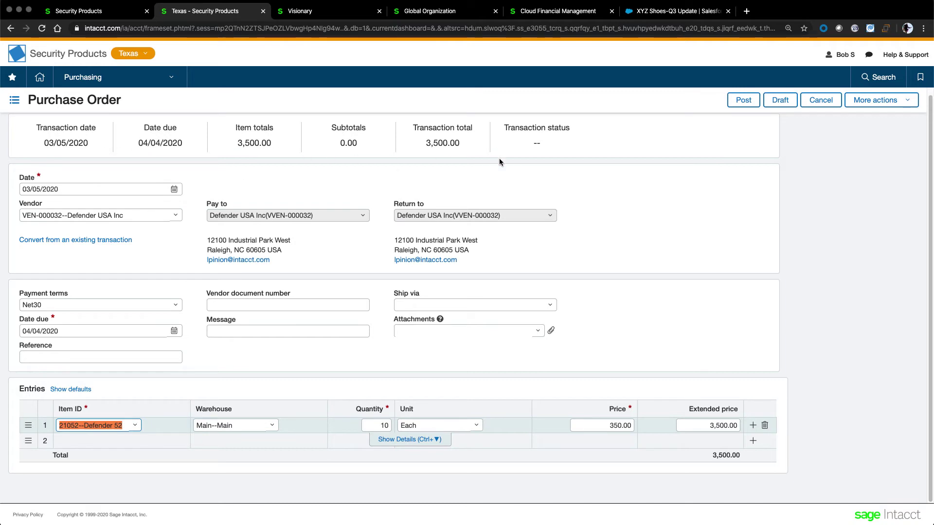
left_click(647, 384)
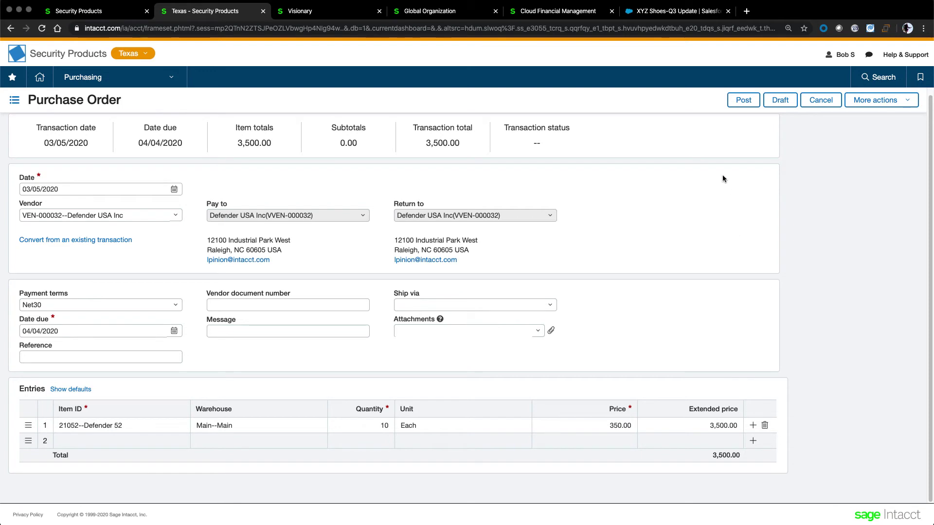
left_click(743, 100)
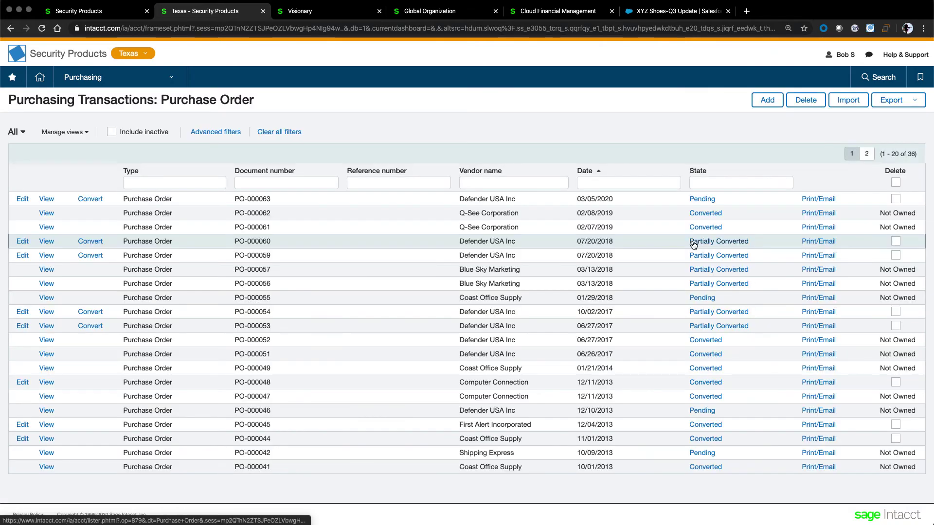
Step: Convert PO-000063 to a PO receiver with quantity 8 on line 1 and post it
left_click(96, 201)
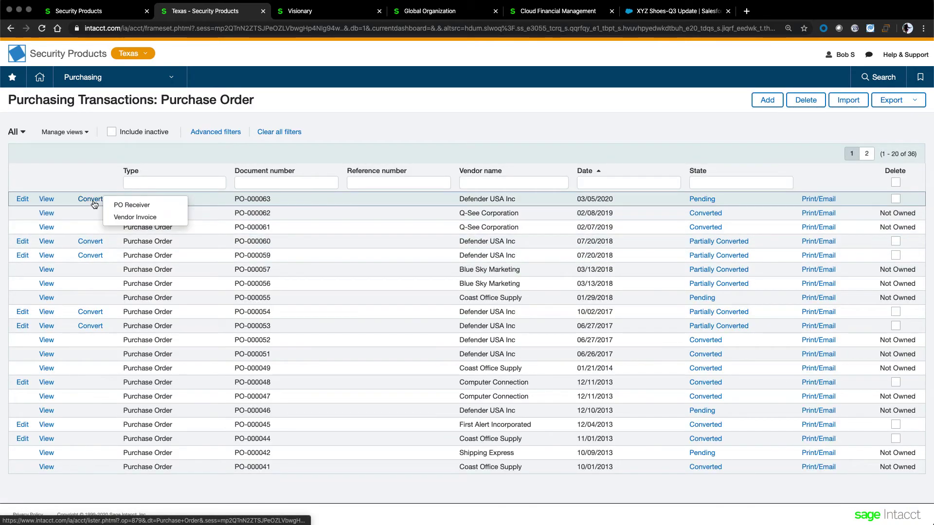
left_click(120, 207)
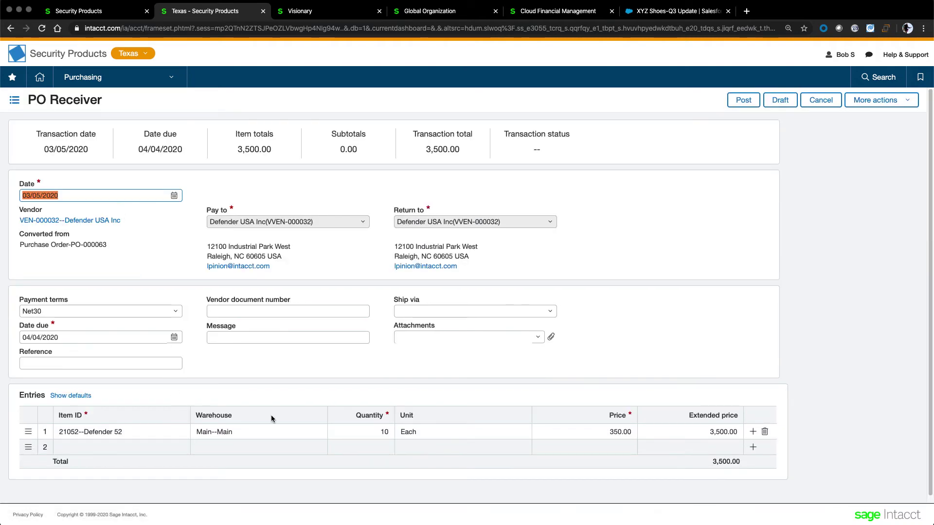
left_click(385, 431)
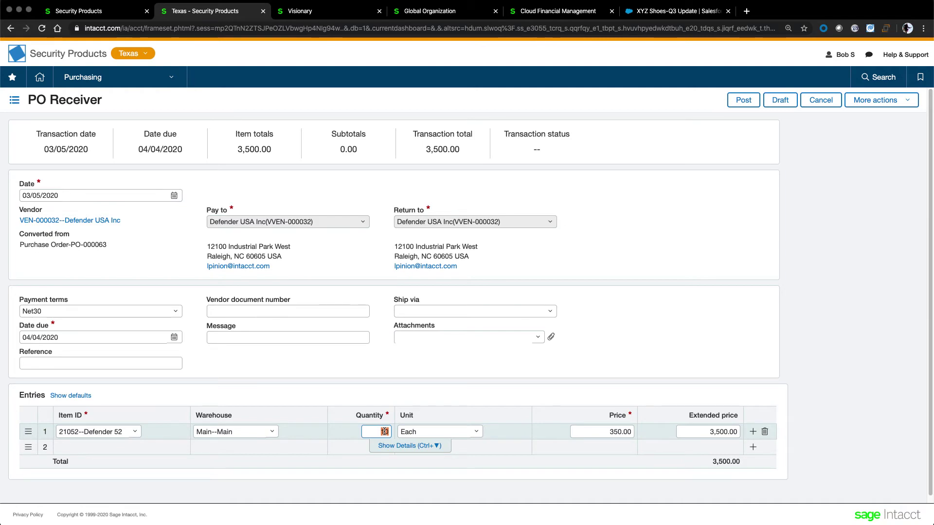
type("8")
left_click(705, 312)
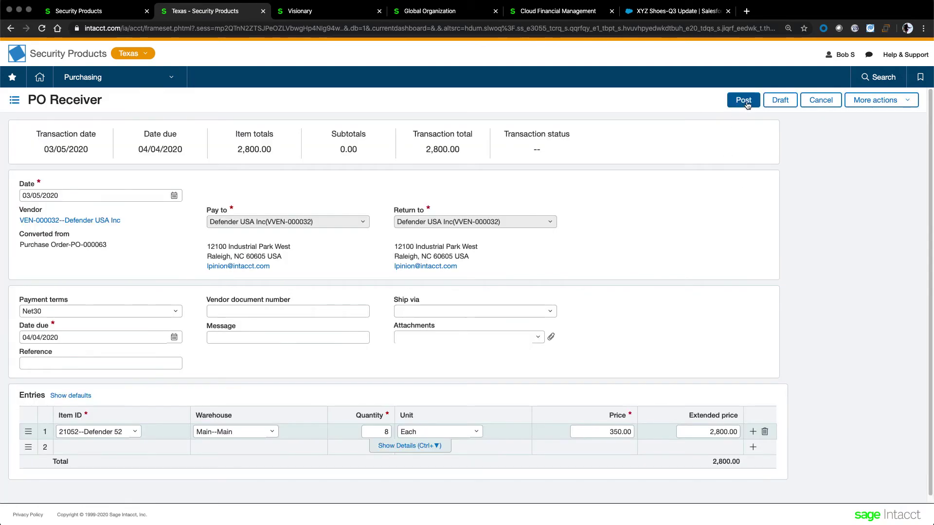
left_click(744, 100)
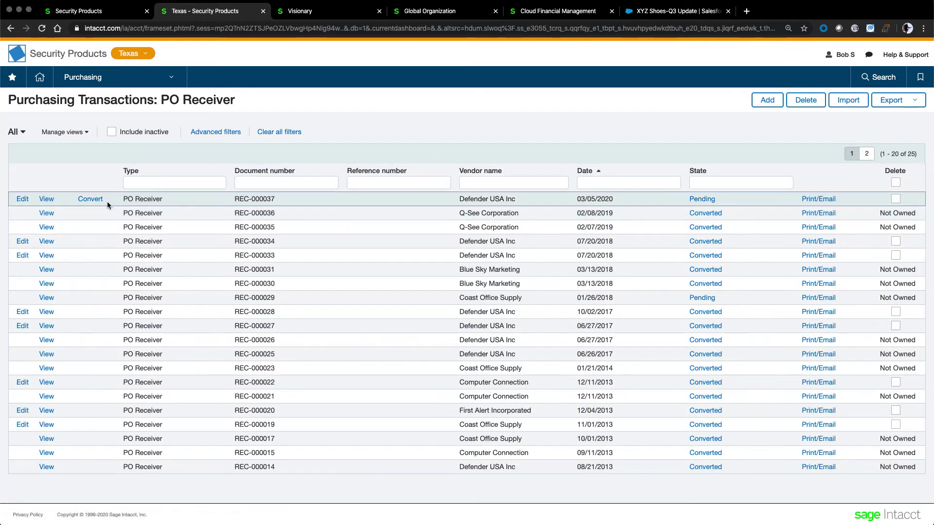
Step: Convert REC-000037 to a vendor invoice with document number 12345 and post it
left_click(92, 199)
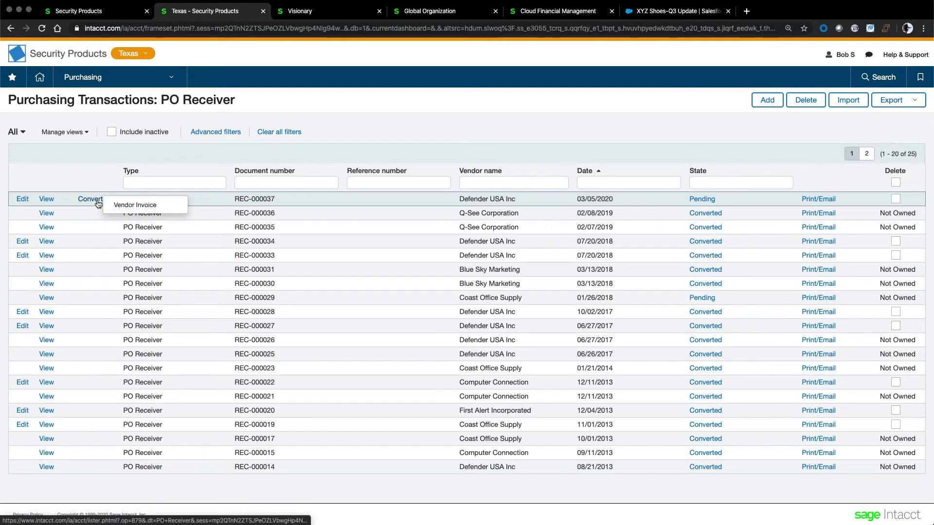
left_click(132, 207)
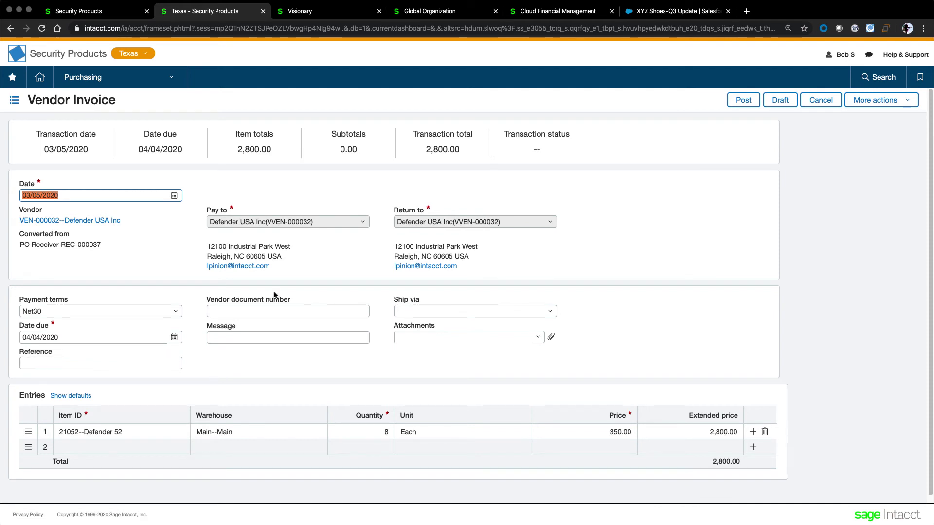
left_click(272, 310)
type("123")
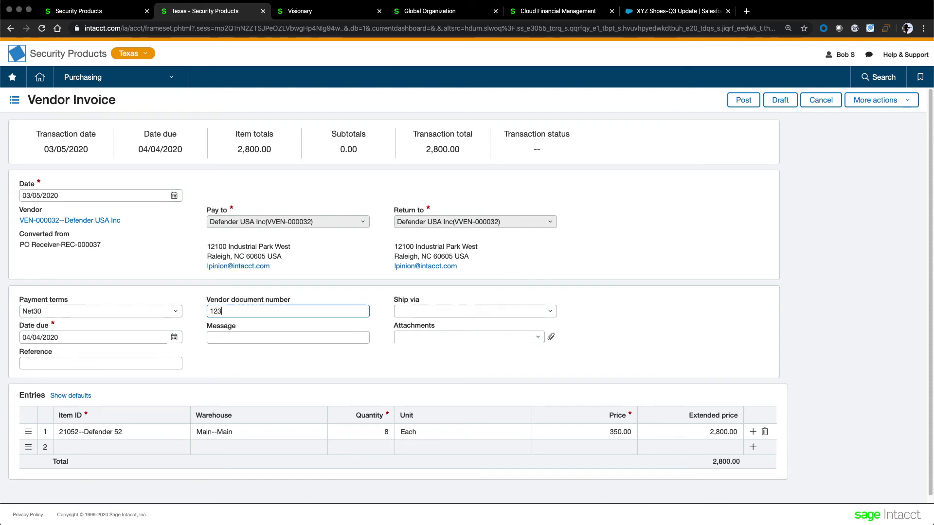
type("45")
left_click(743, 102)
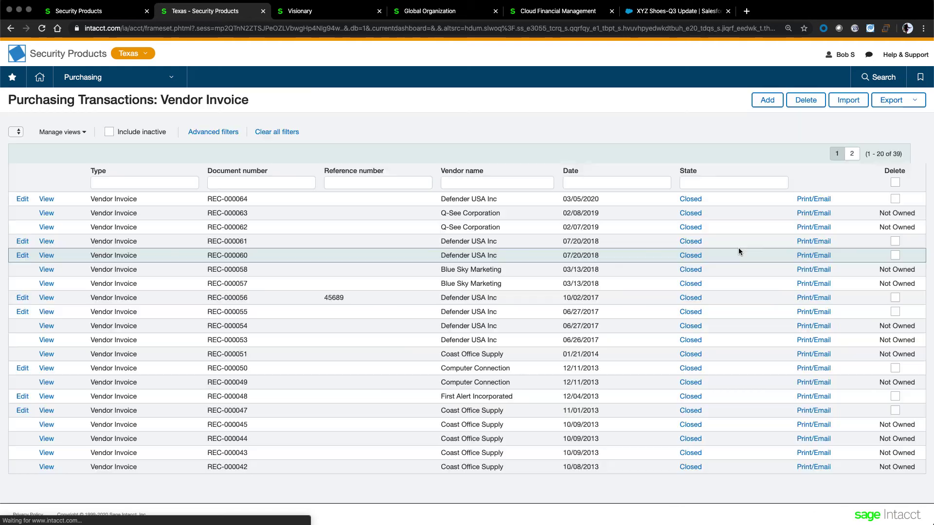
Step: Go to the Accounts Payable Bills list
left_click(90, 82)
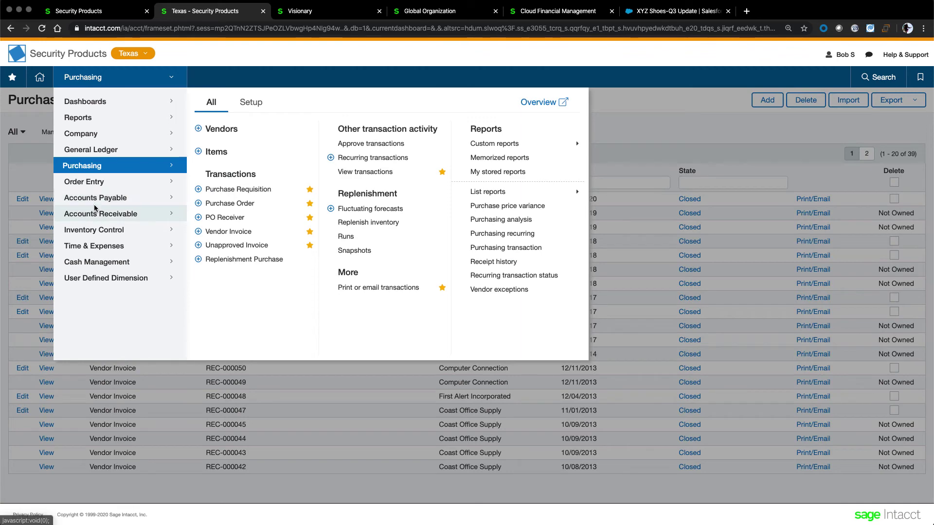
mouse_move(96, 203)
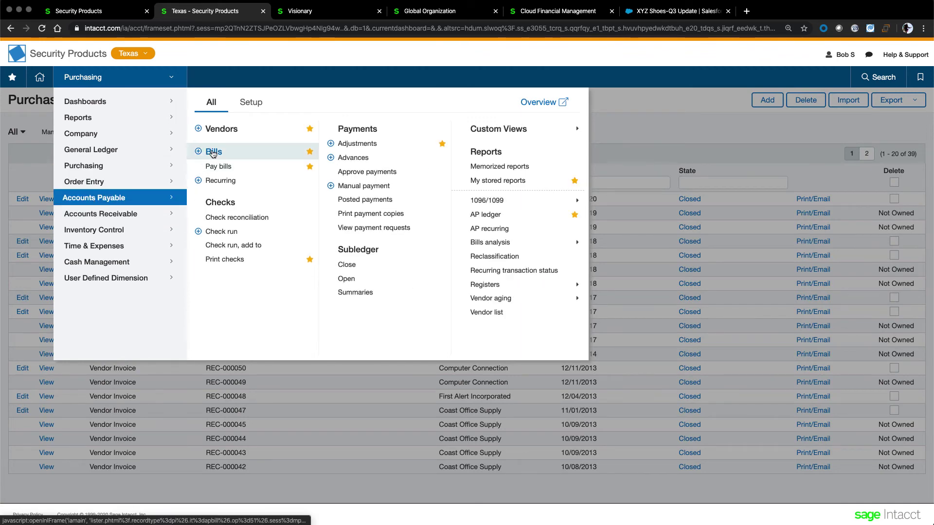
left_click(212, 155)
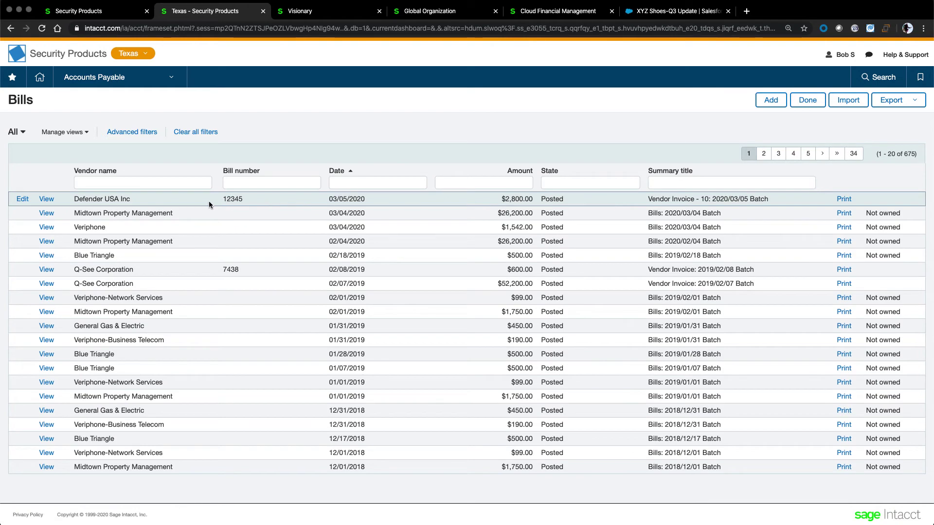
Step: View Defender USA Inc bill 12345 for 2,800.00 USD, due 04/04/2020, and review its entries
left_click(41, 200)
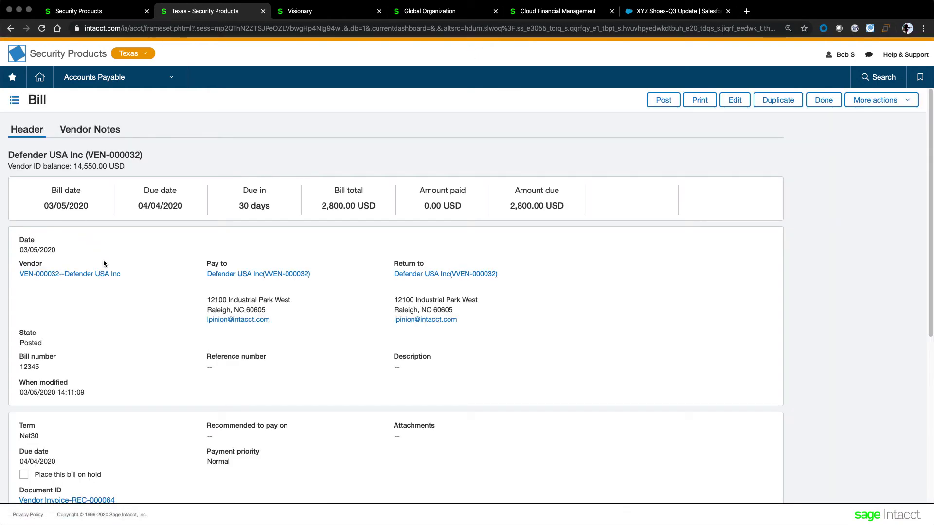
scroll(123, 323, "down", 7)
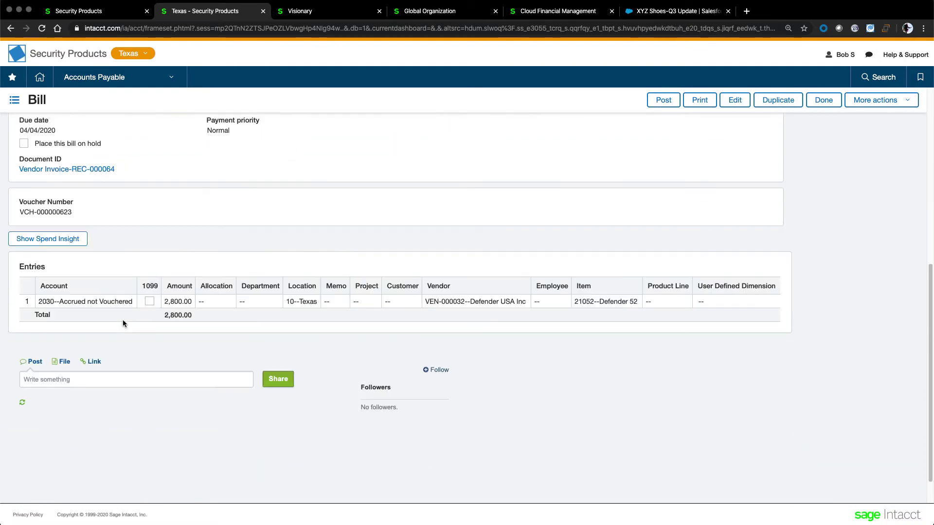
scroll(122, 323, "up", 7)
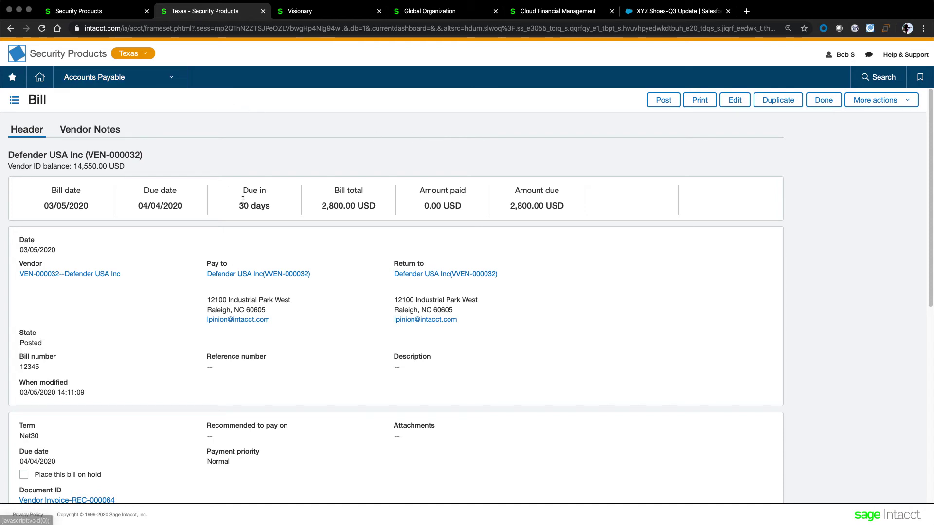
scroll(330, 321, "down", 6)
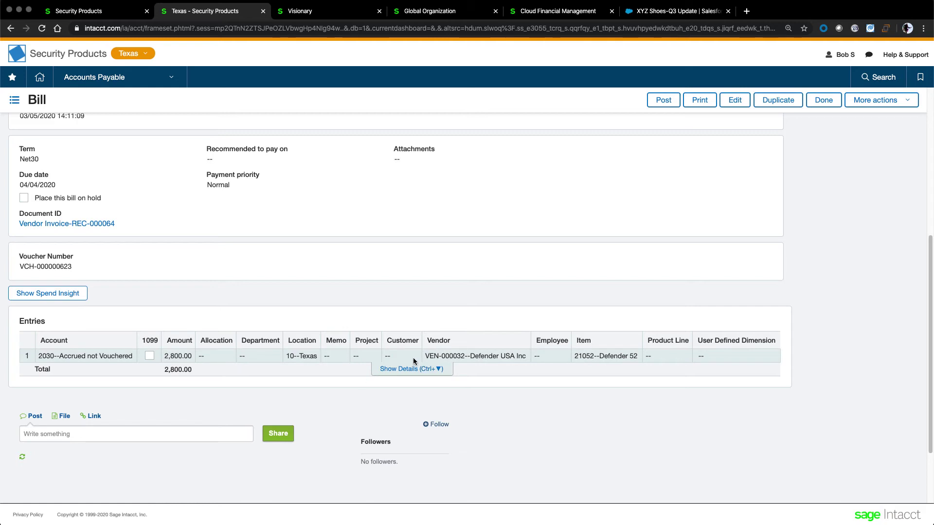
double_click(218, 340)
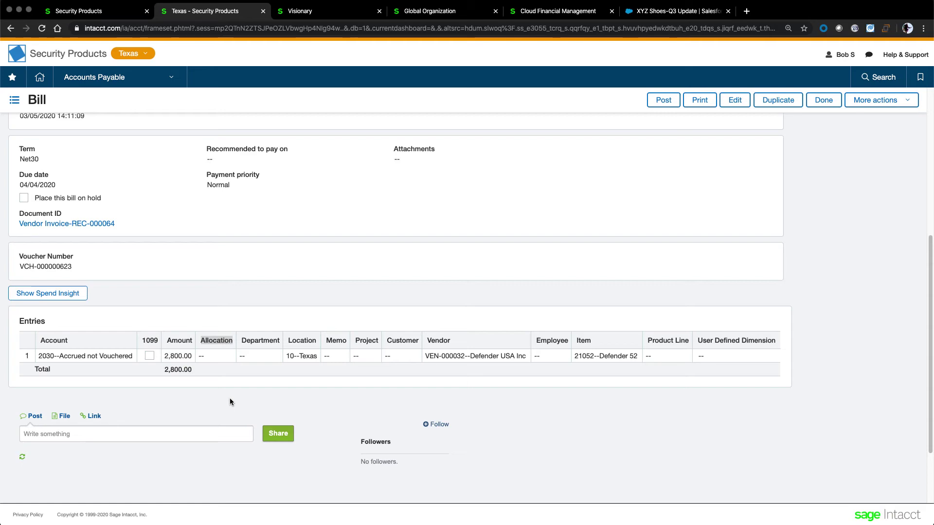
scroll(287, 249, "up", 6)
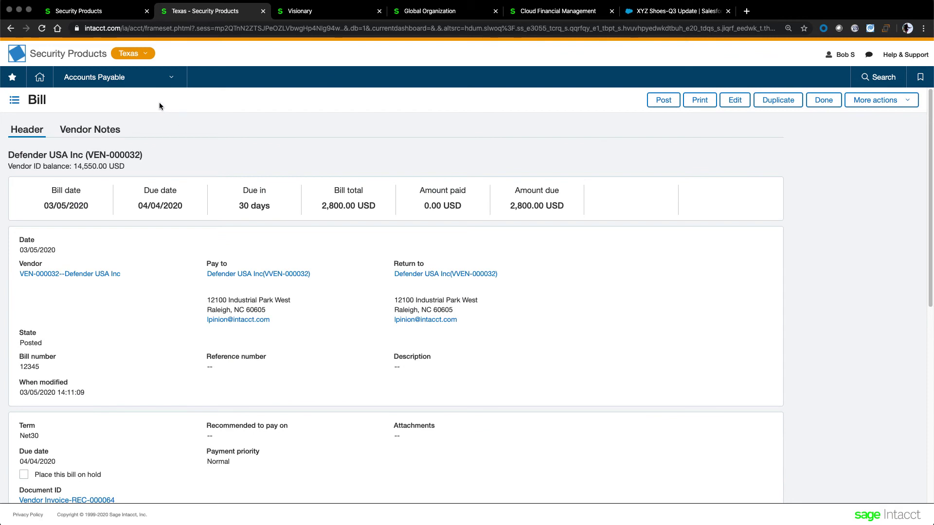
Step: Open Texas Pay Bills, set to pay by Check from Bank of America
left_click(159, 82)
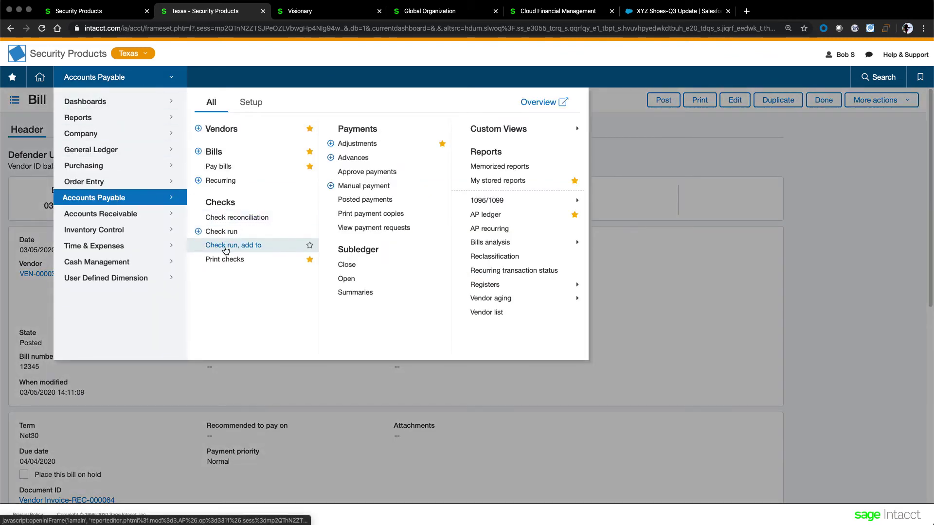
left_click(221, 166)
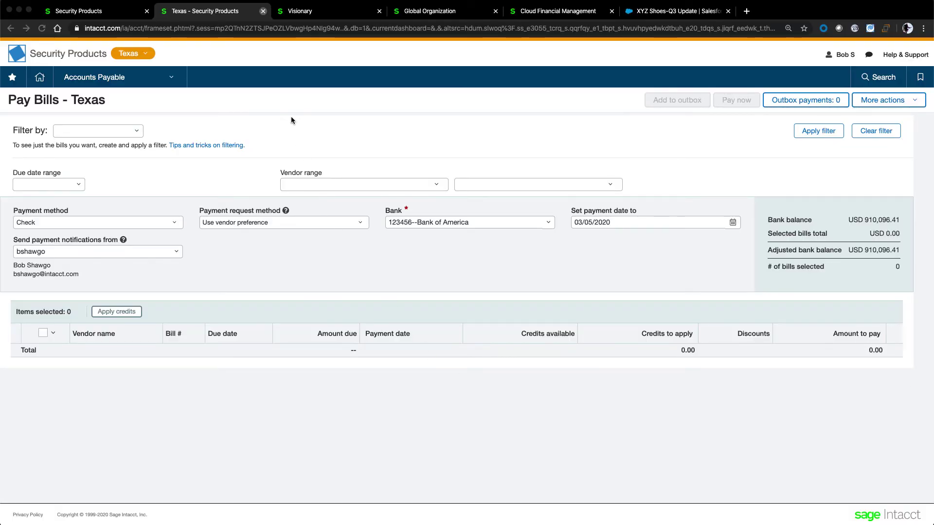
Step: Open Configure Accounts Payable and review payment approval, with Level 1 at 5,000.00
left_click(119, 77)
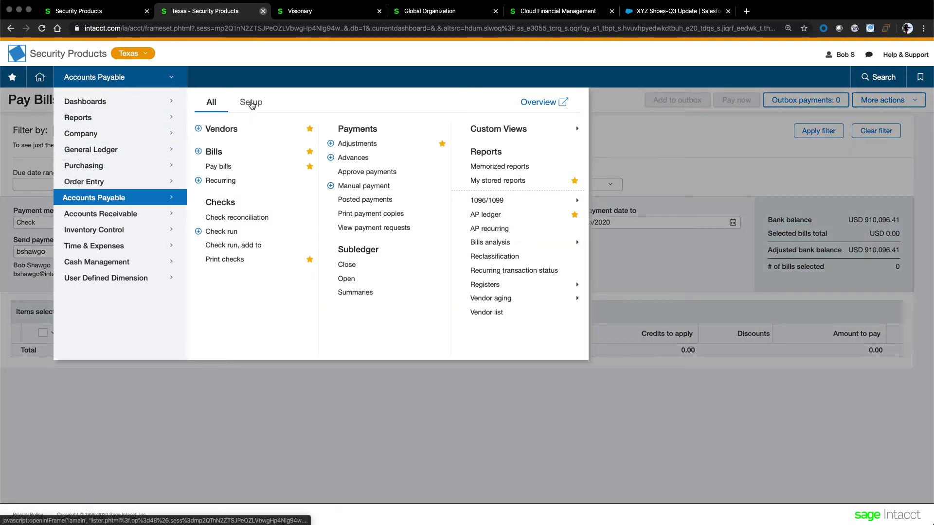
left_click(251, 101)
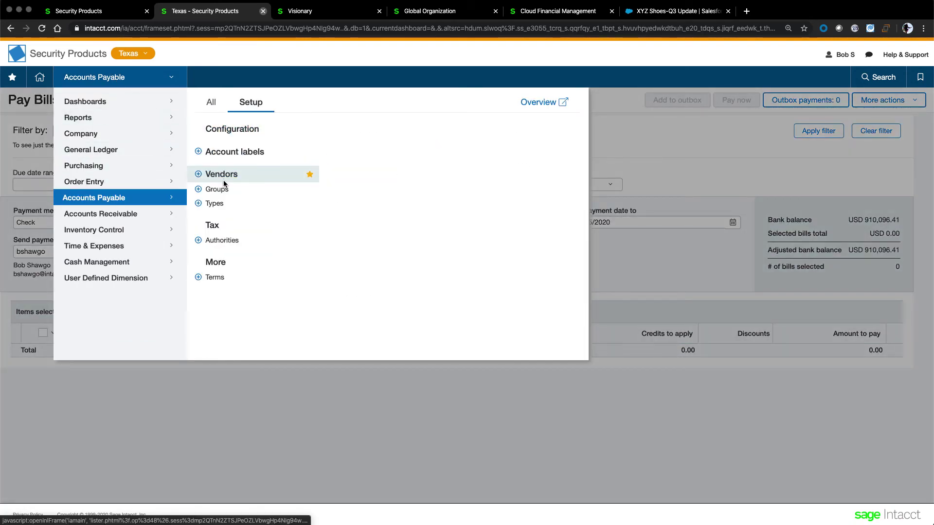
left_click(224, 133)
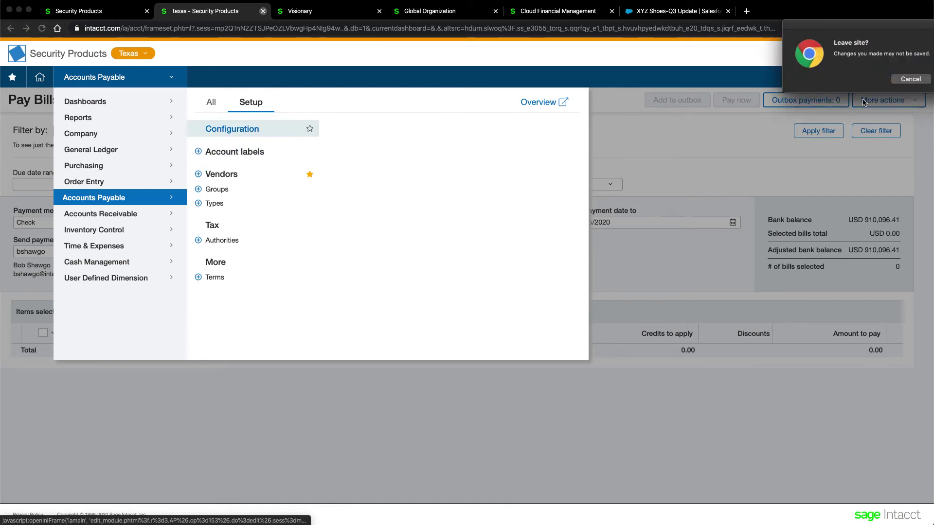
key("Return")
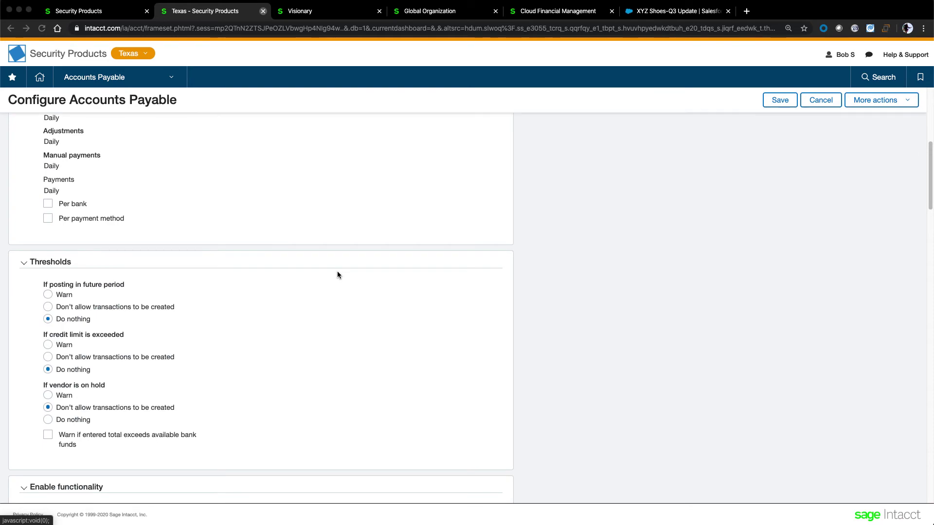
scroll(338, 274, "down", 20)
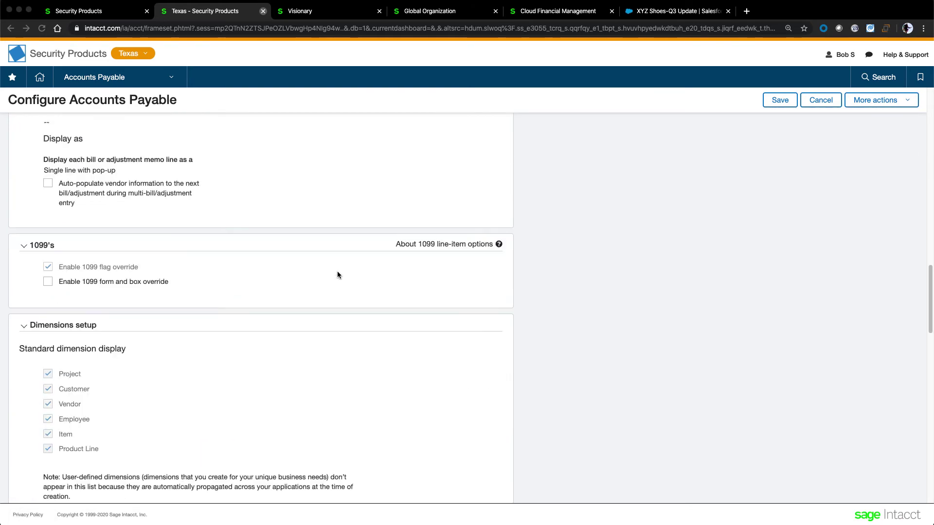
scroll(338, 275, "down", 3)
scroll(338, 275, "down", 5)
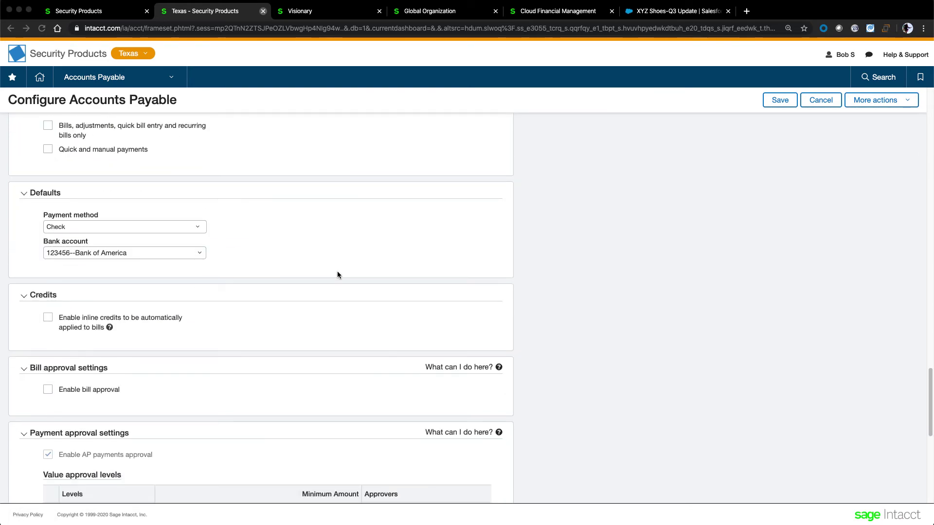
scroll(338, 275, "down", 5)
scroll(338, 275, "up", 3)
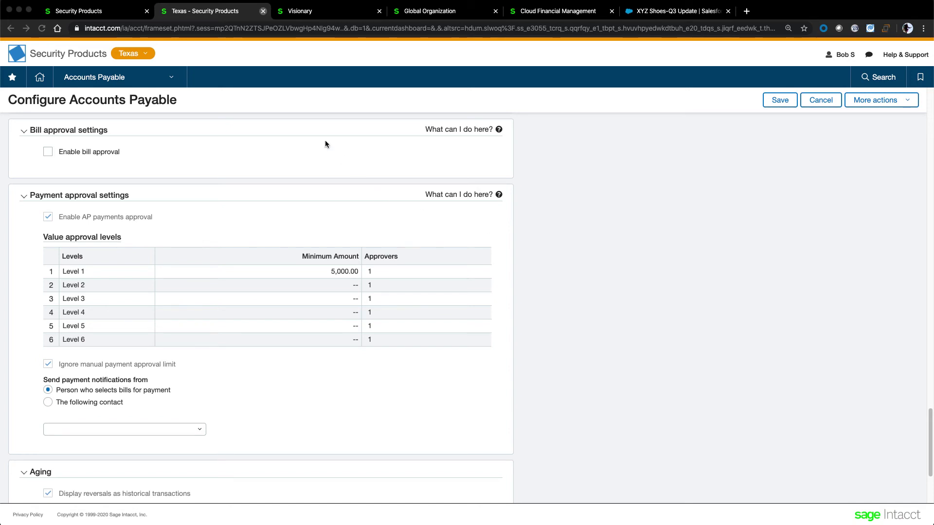
Step: Start a new vendor record from Accounts Payable Setup, leaving the Pay Bills page
left_click(169, 81)
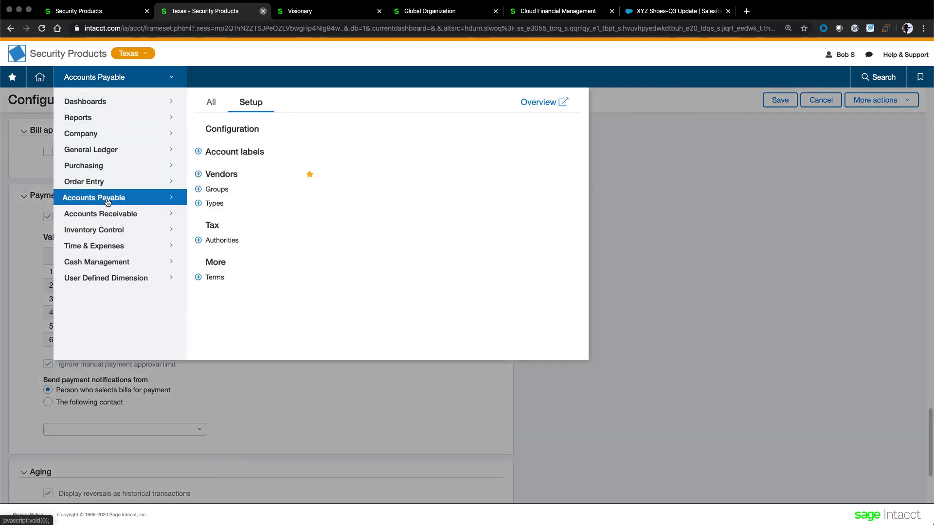
left_click(200, 175)
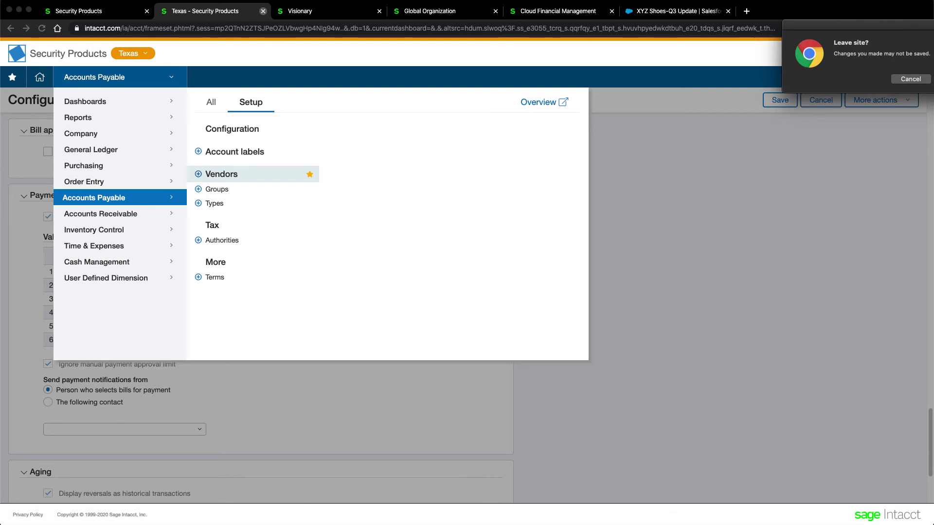
key("Return")
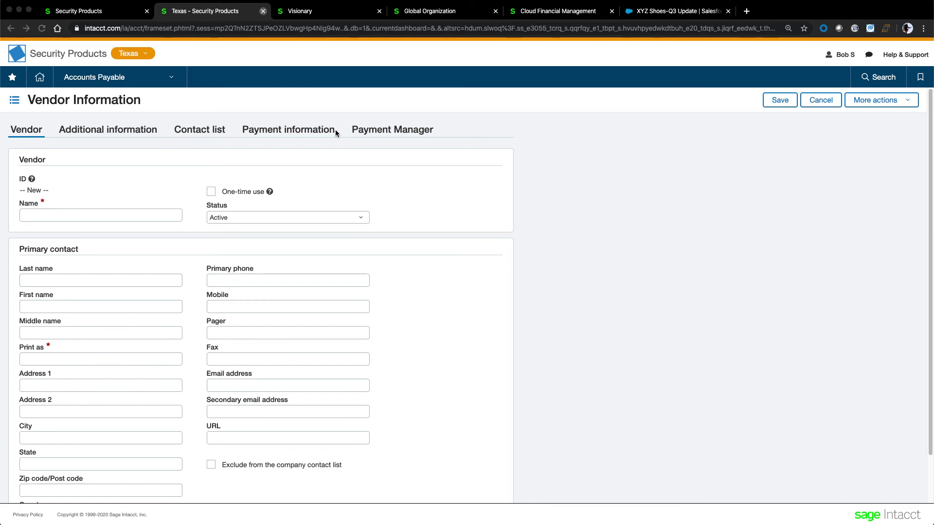
Step: Browse the Additional info, Contacts, Payment and Payment manager sections, then return to Vendor
left_click(118, 131)
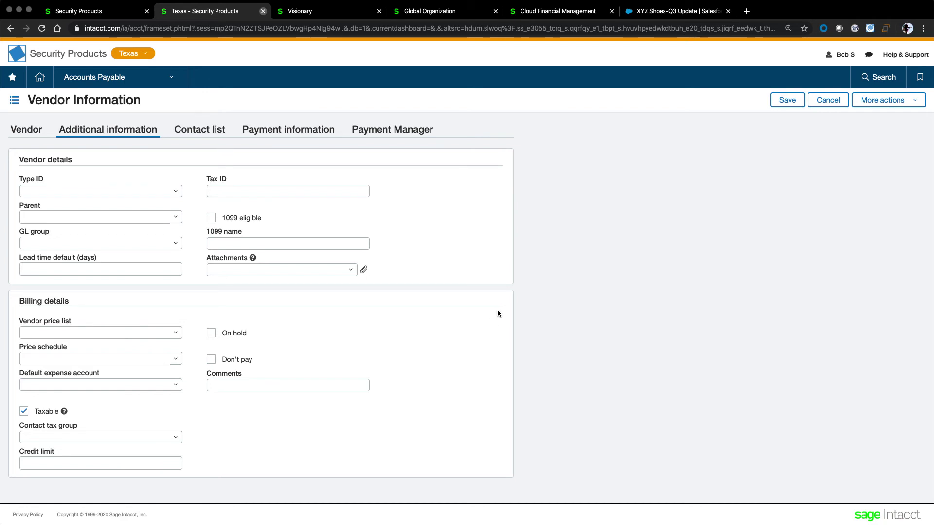
left_click(209, 129)
left_click(264, 134)
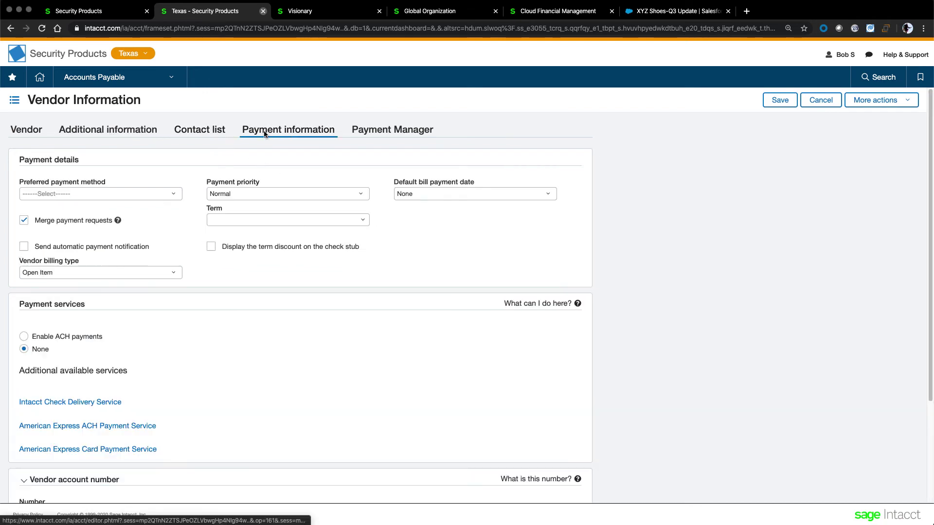
left_click(390, 131)
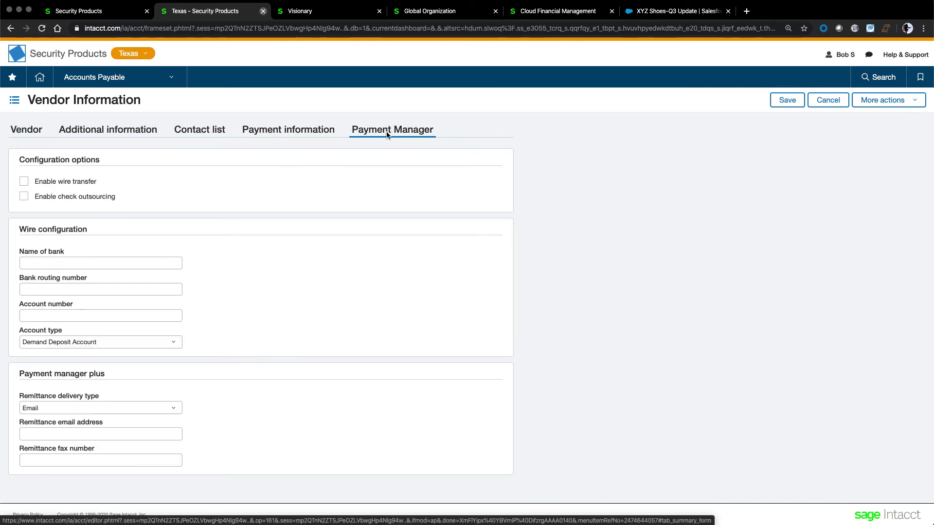
left_click(32, 133)
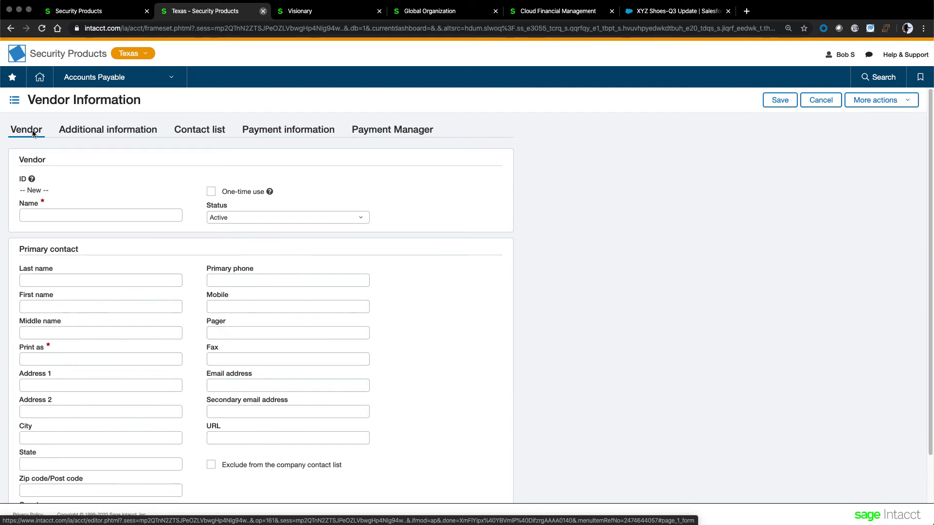
scroll(494, 236, "down", 2)
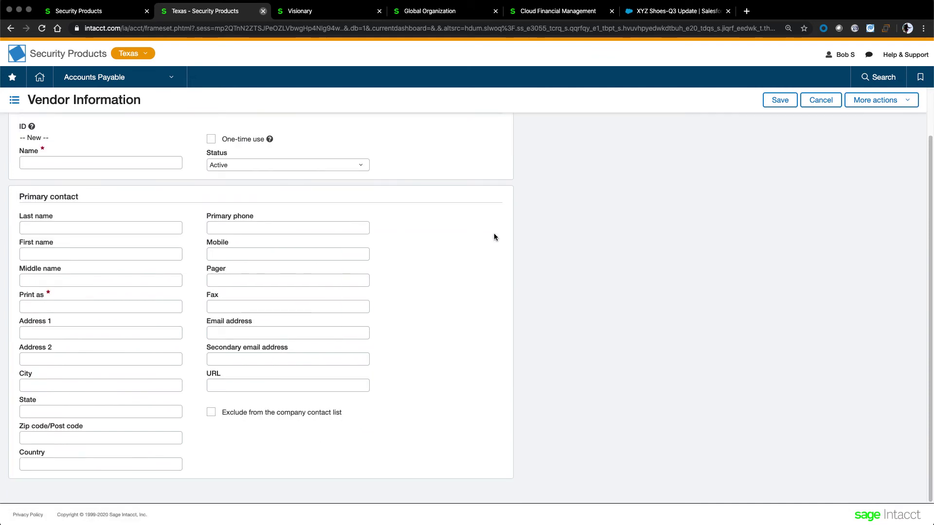
scroll(435, 155, "up", 2)
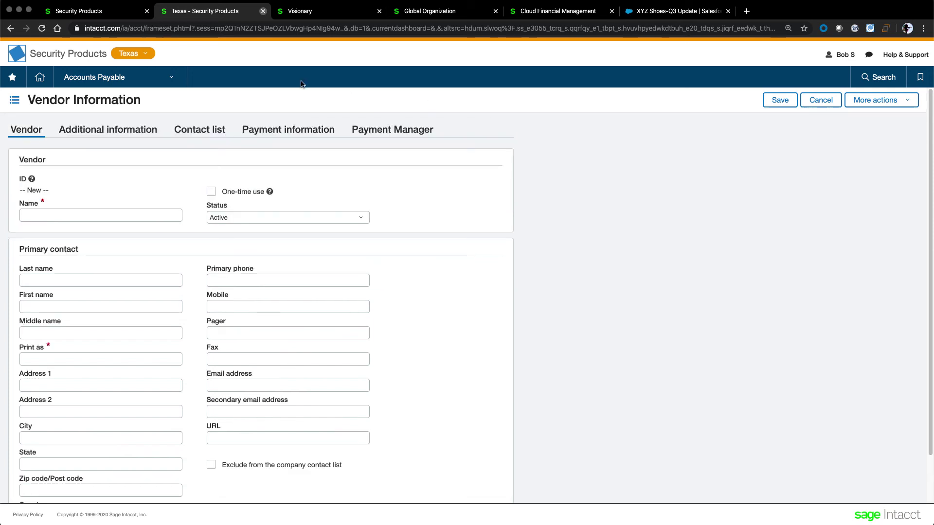
Step: Open the Cash Management overview and check the Reconcile accounts dropdown choices
left_click(152, 78)
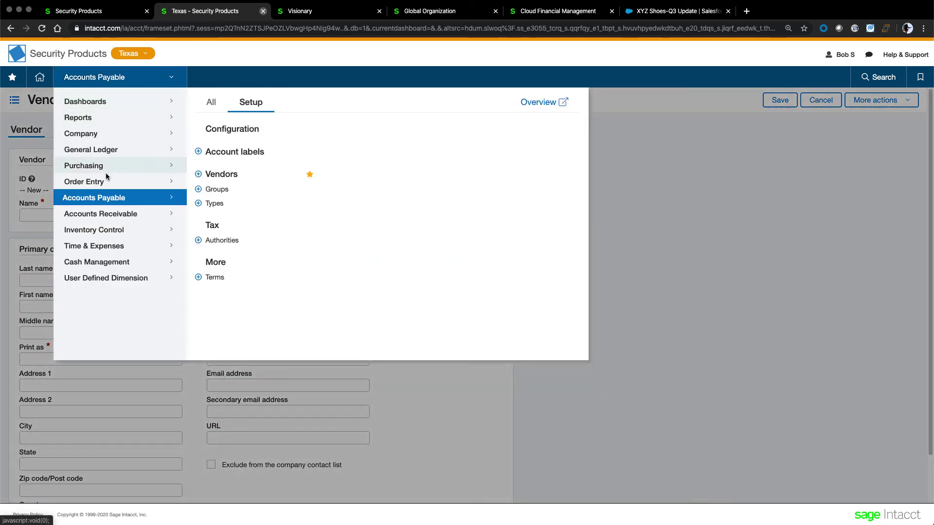
mouse_move(111, 263)
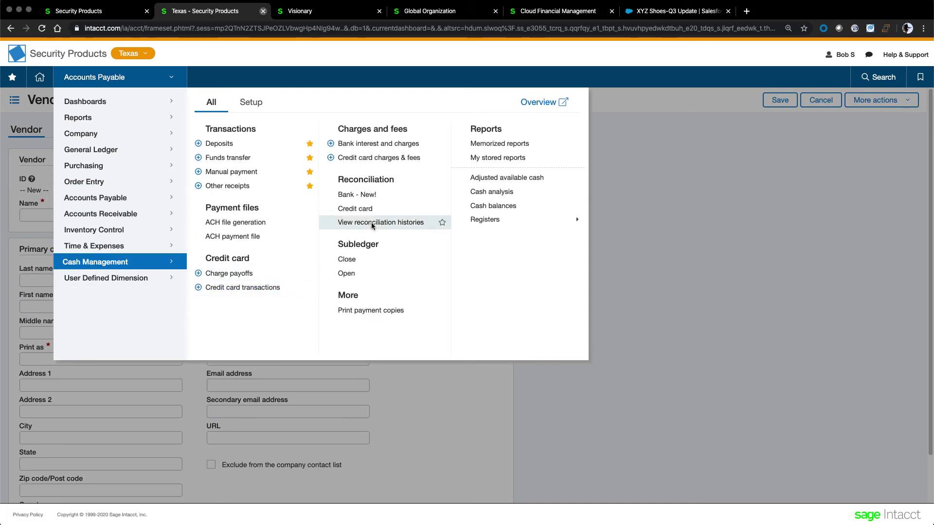
left_click(532, 102)
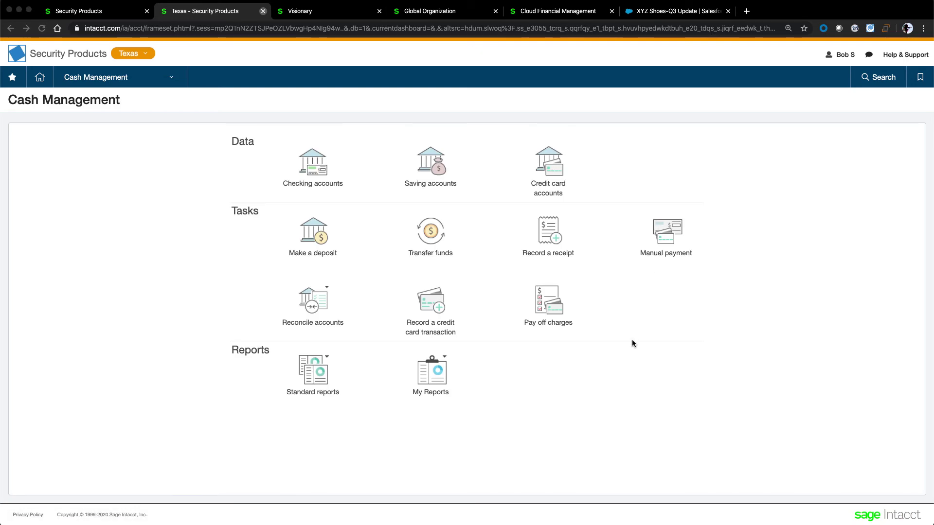
left_click(311, 308)
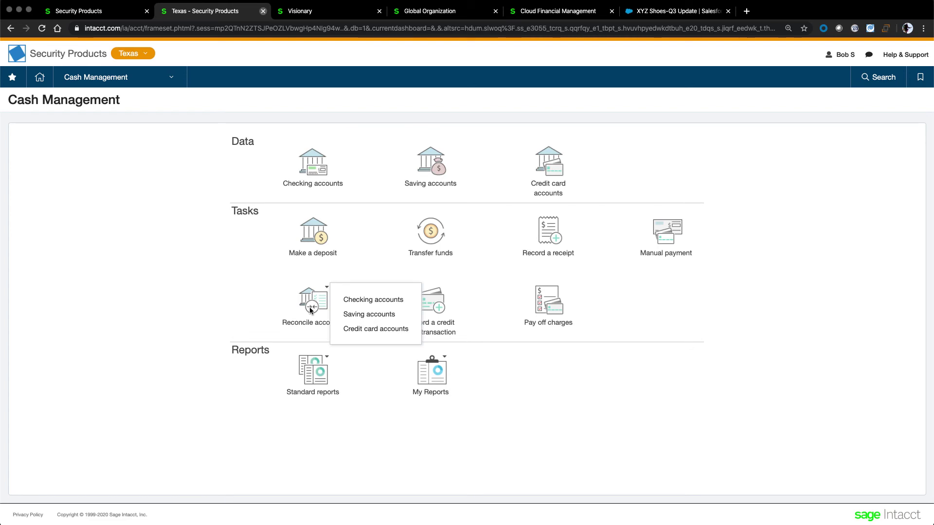
left_click(192, 320)
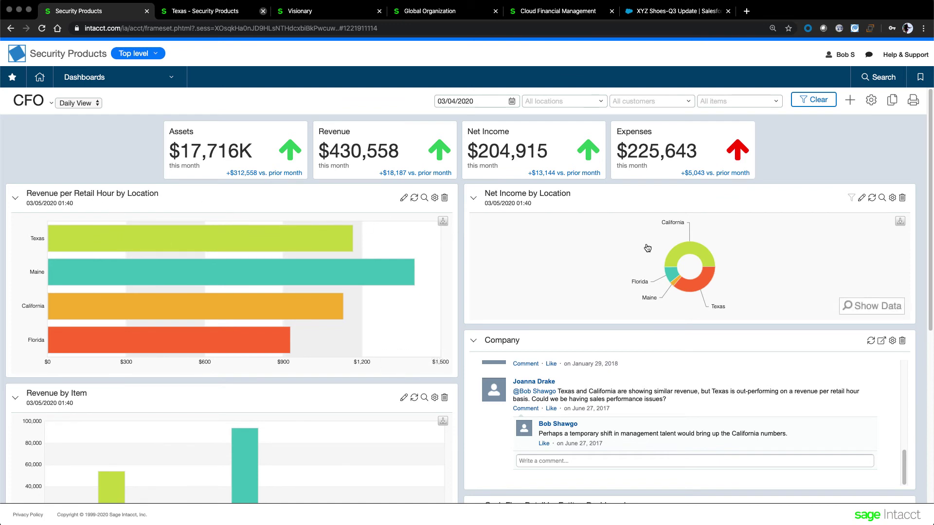
Step: Inspect the CFO dashboard's location charts and Revenue card ($430,558, up $18,187)
mouse_move(676, 256)
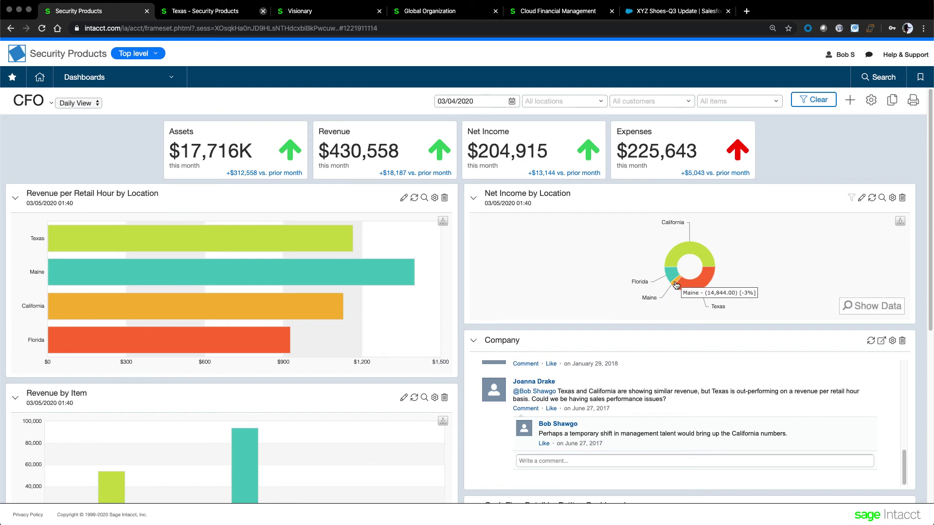
mouse_move(691, 291)
mouse_move(672, 276)
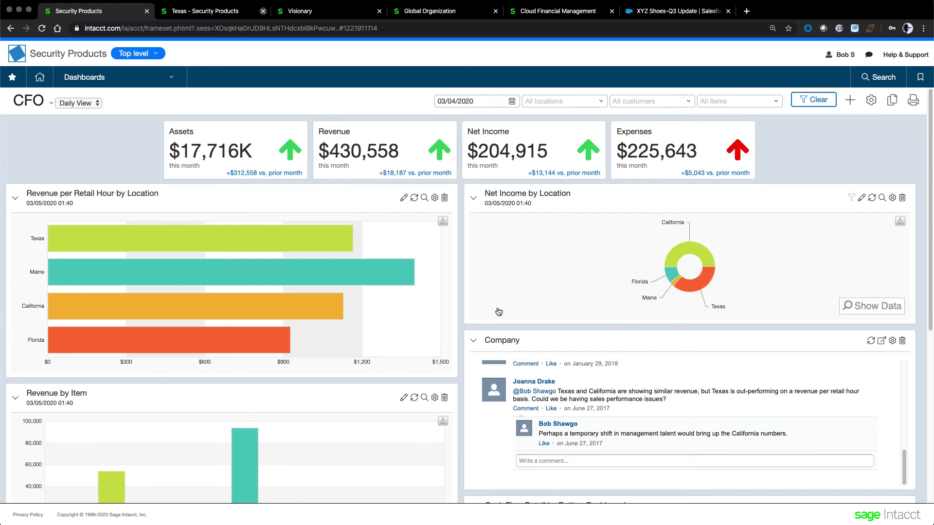
mouse_move(277, 297)
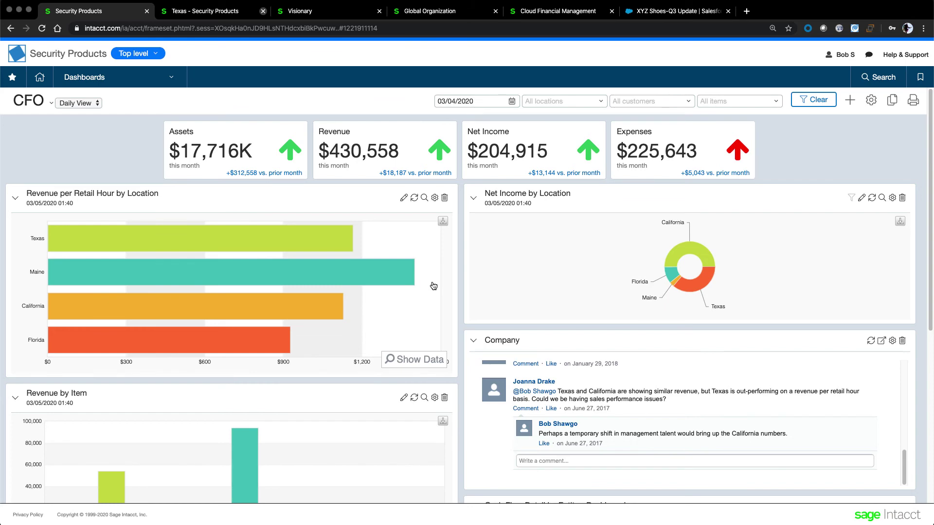
scroll(703, 411, "down", 6)
scroll(700, 388, "up", 4)
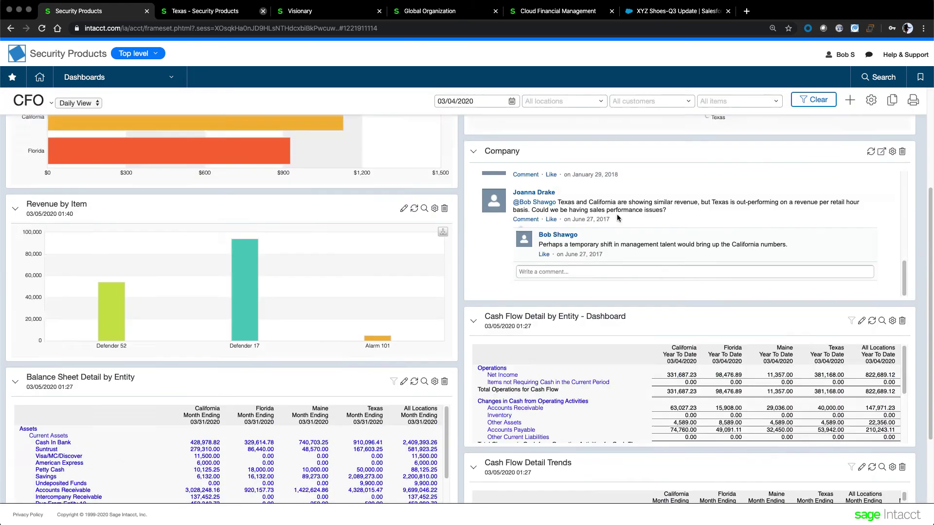
left_click_drag(585, 317, 588, 317)
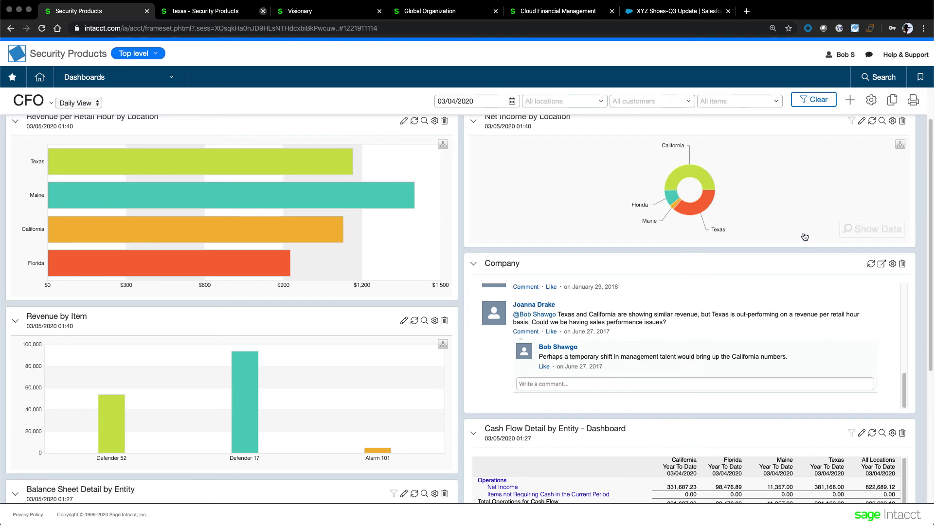
scroll(524, 266, "up", 3)
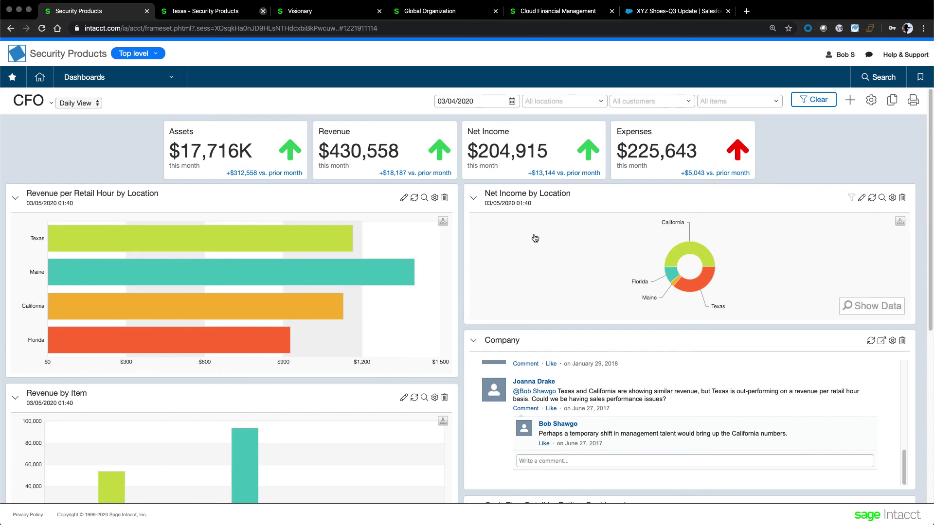
Step: Open journal entry 128 'Adjust for penalties' from the GL Batch 82782 comment and view its comments
left_click(548, 15)
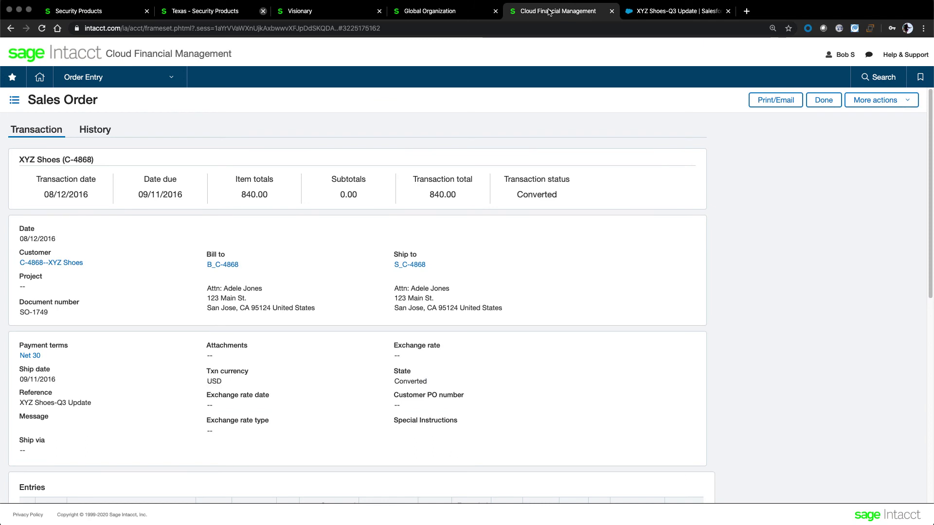
left_click(870, 58)
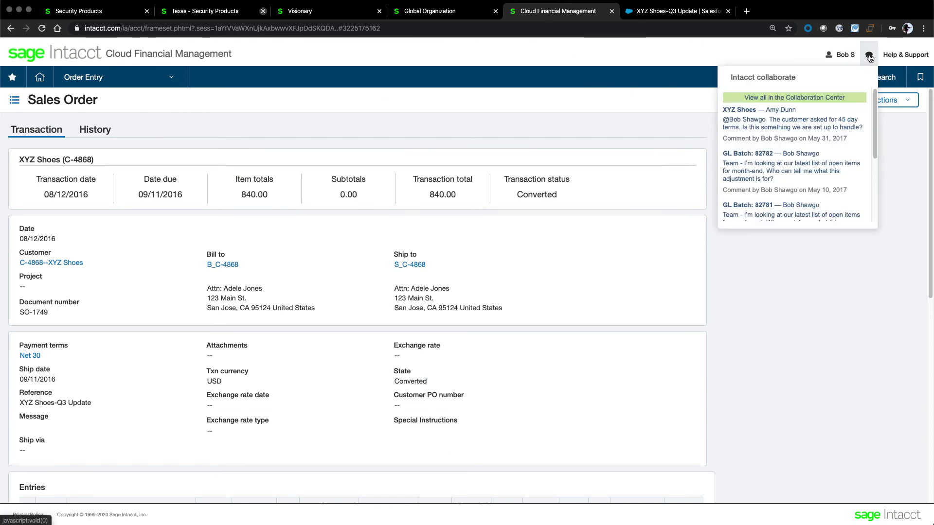
left_click(745, 151)
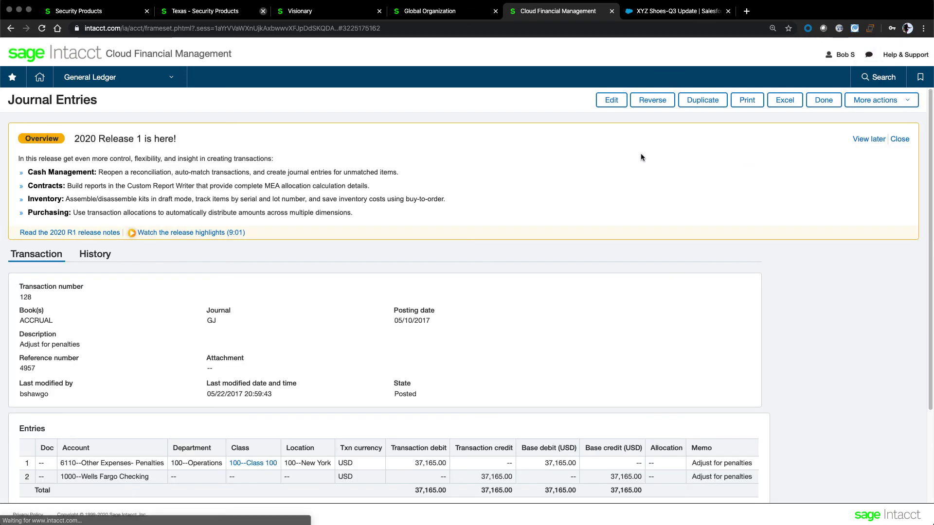
left_click(900, 140)
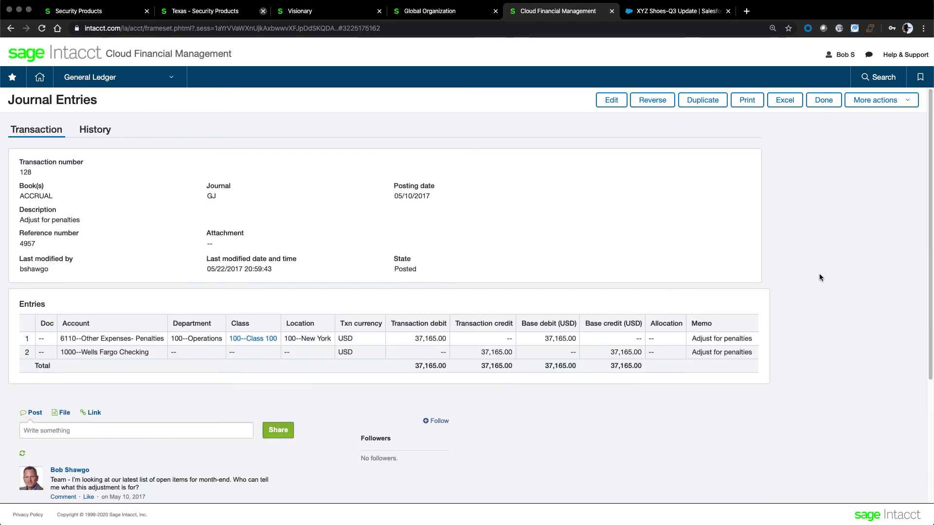
scroll(806, 276, "down", 2)
scroll(806, 279, "down", 3)
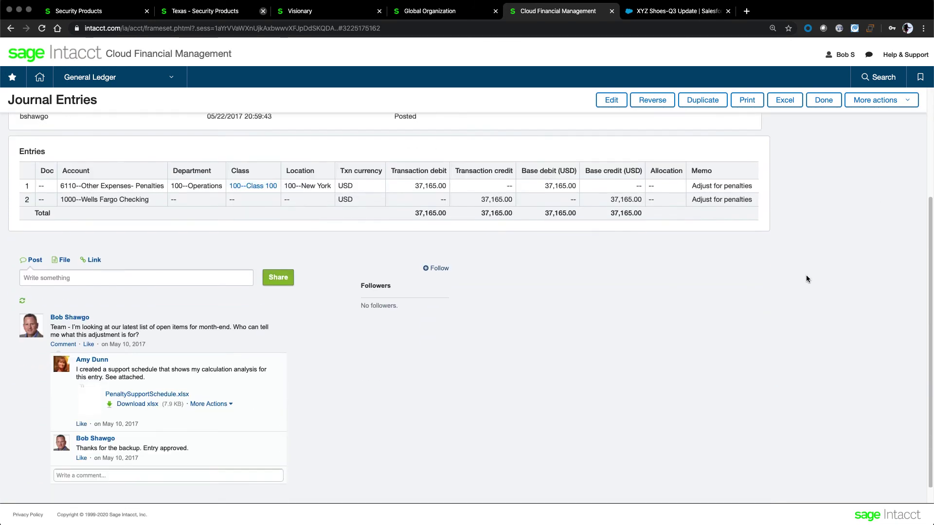